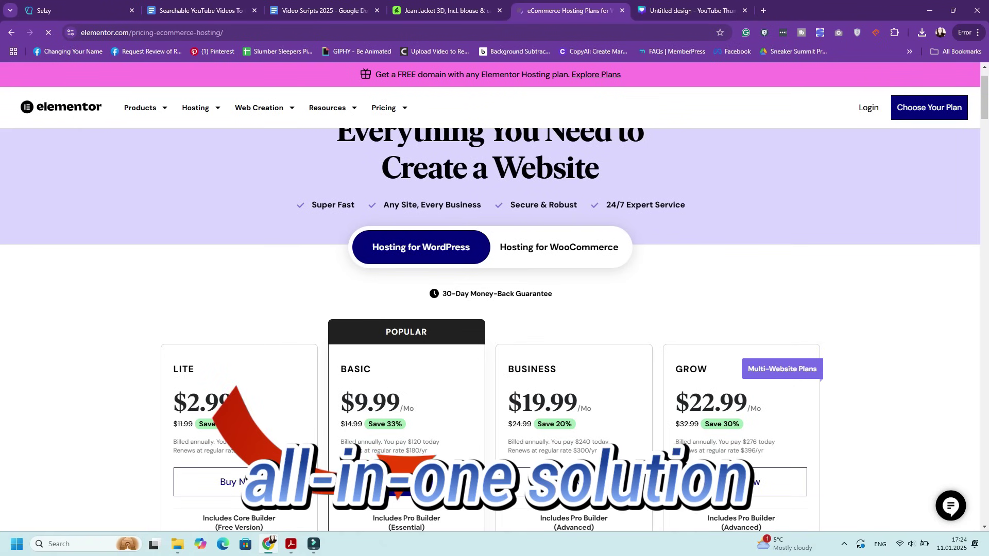
Step: Show the WooCommerce hosting plans and review Sell Core, Sell Pro ($14.99/mo) and Sell Pro+ features
click(929, 111)
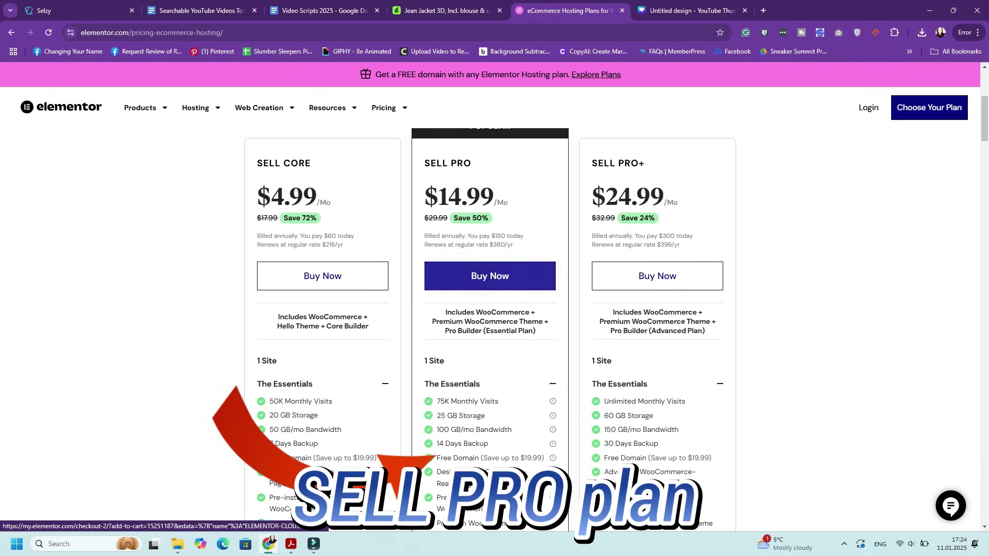
scroll(494, 330, down, 5)
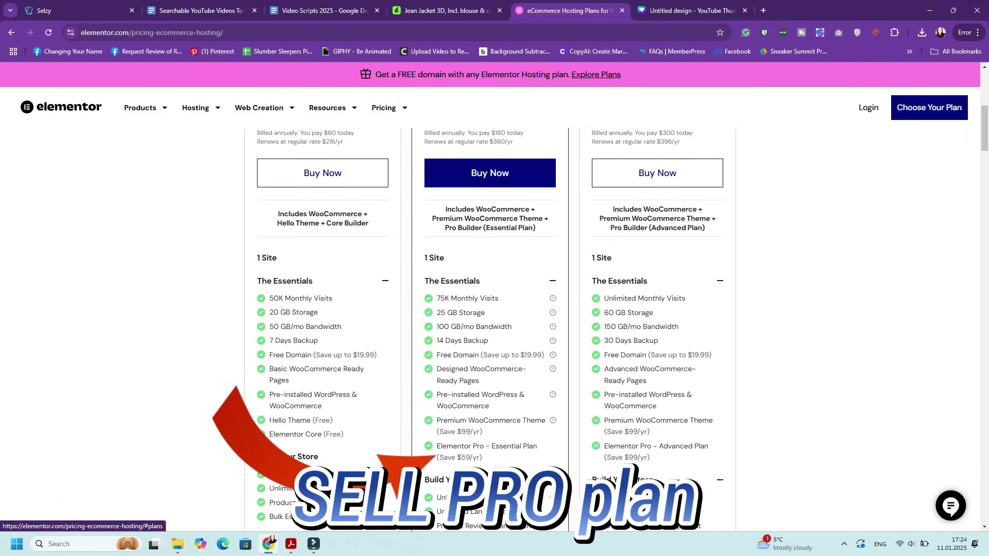
scroll(495, 330, down, 4)
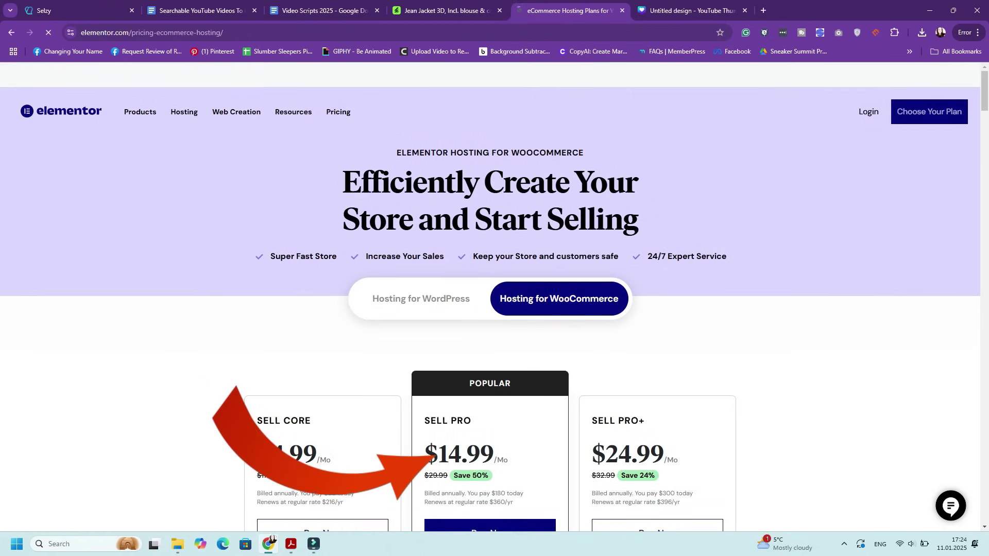
scroll(490, 297, down, 5)
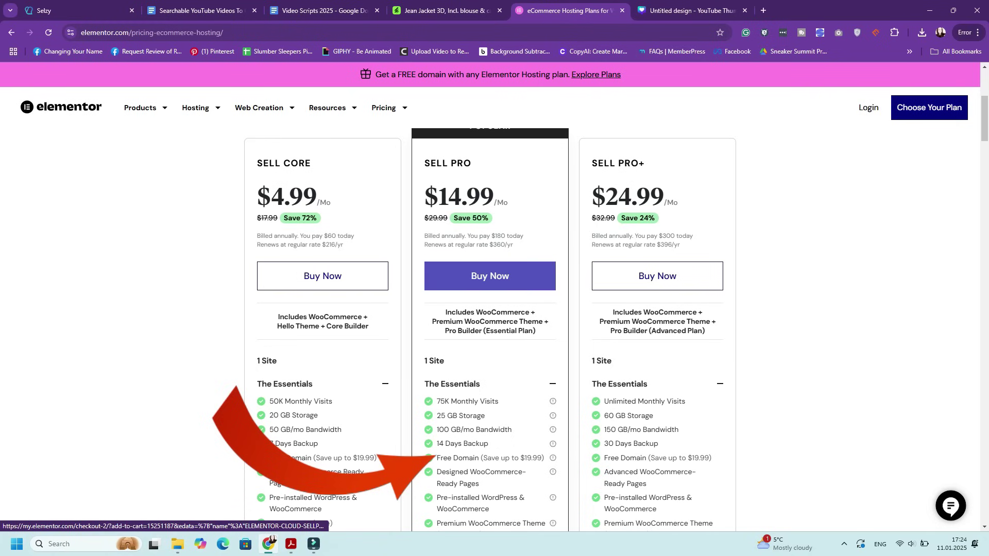
scroll(490, 310, down, 5)
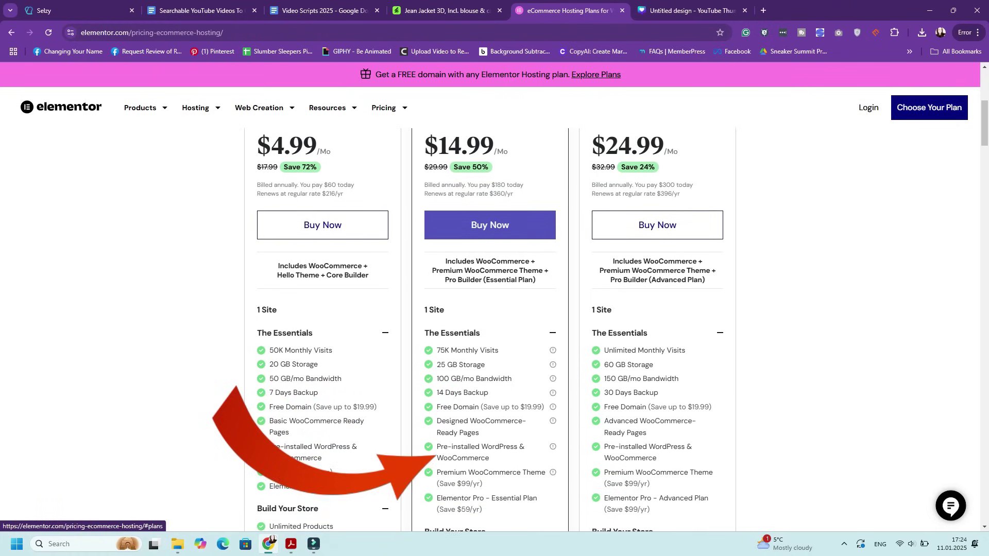
scroll(490, 310, down, 4)
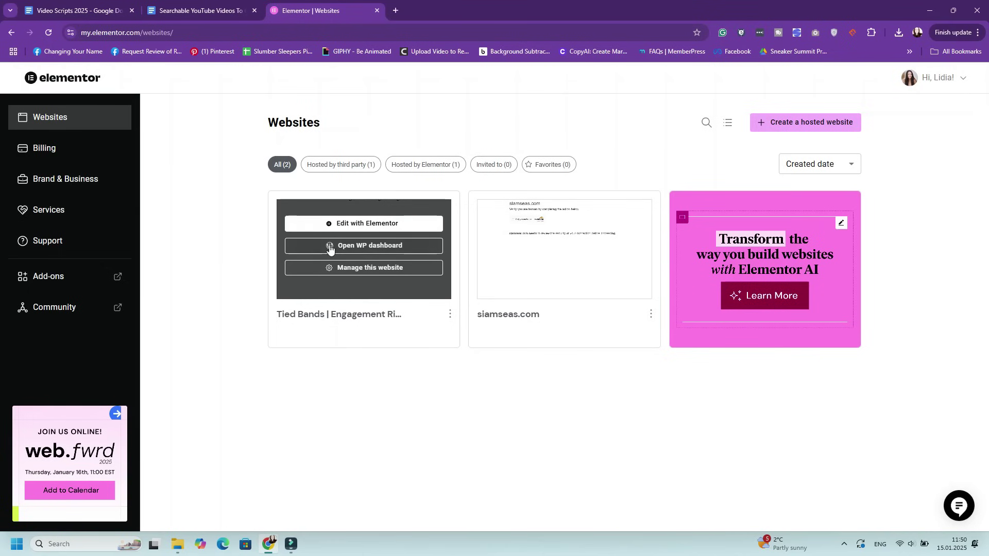
Step: Open Tied Bands site management, choose Get a free domain, and search for 'busine'
click(393, 269)
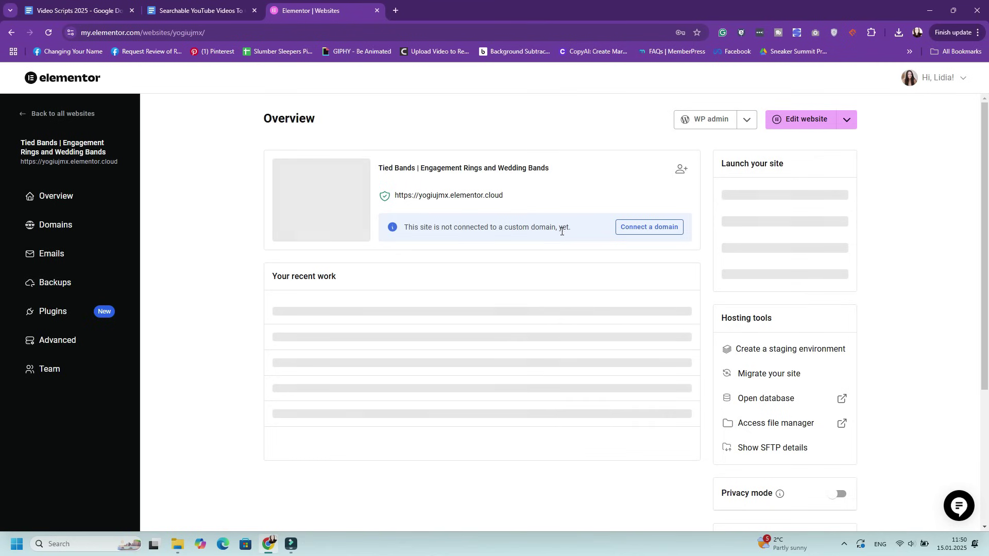
click(644, 229)
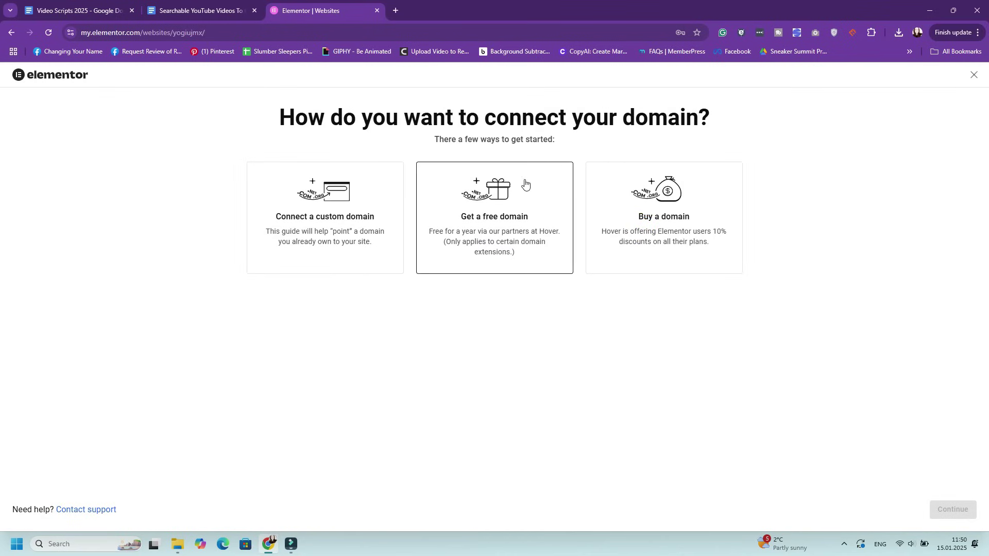
click(505, 225)
click(486, 306)
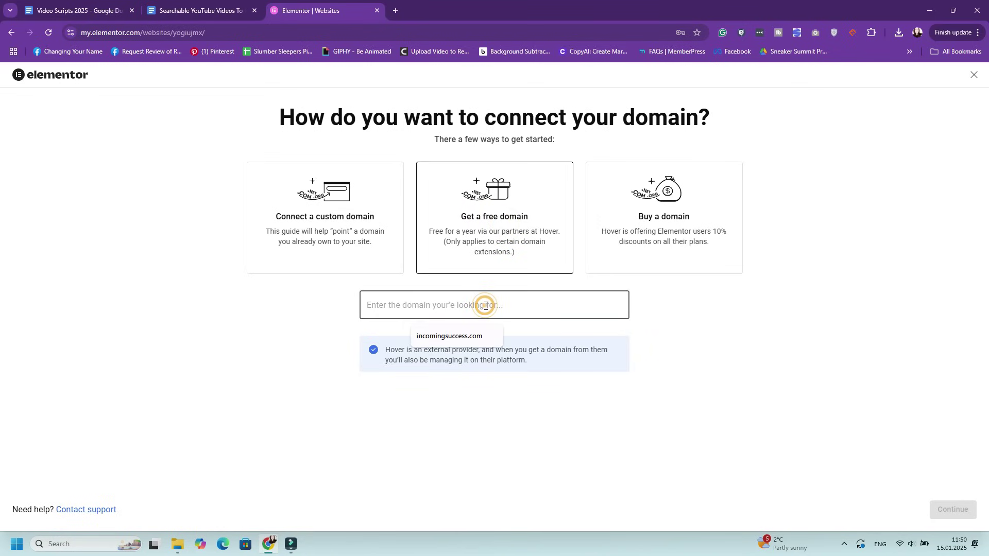
text(busine)
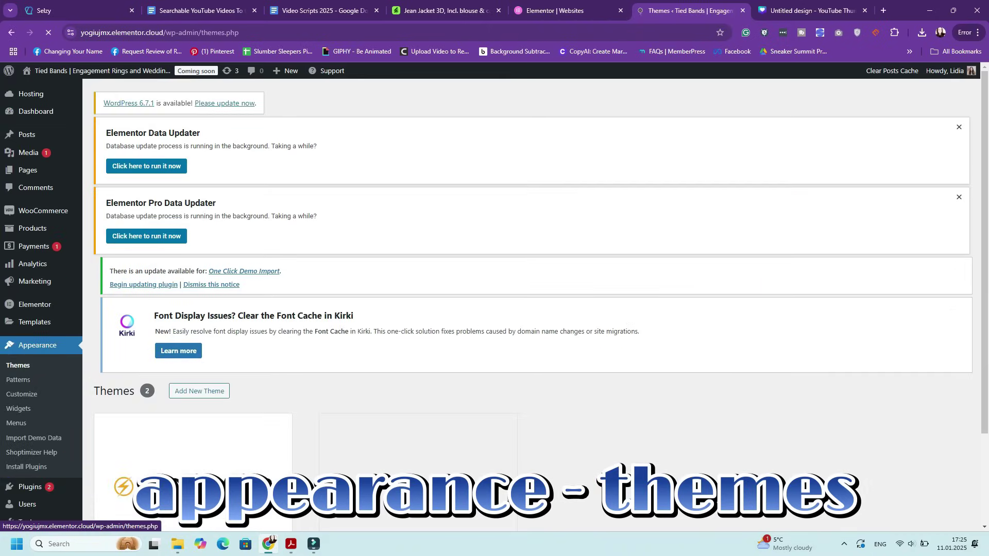
Step: Open the Shoptimizer theme details and start Import Demo Data up to the recommended-plugins step
scroll(515, 309, down, 2)
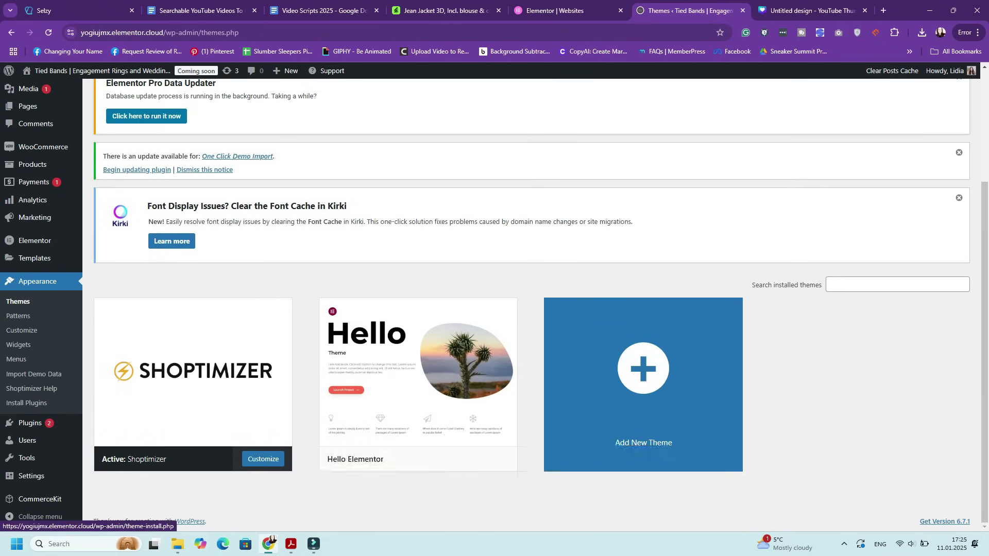
click(194, 371)
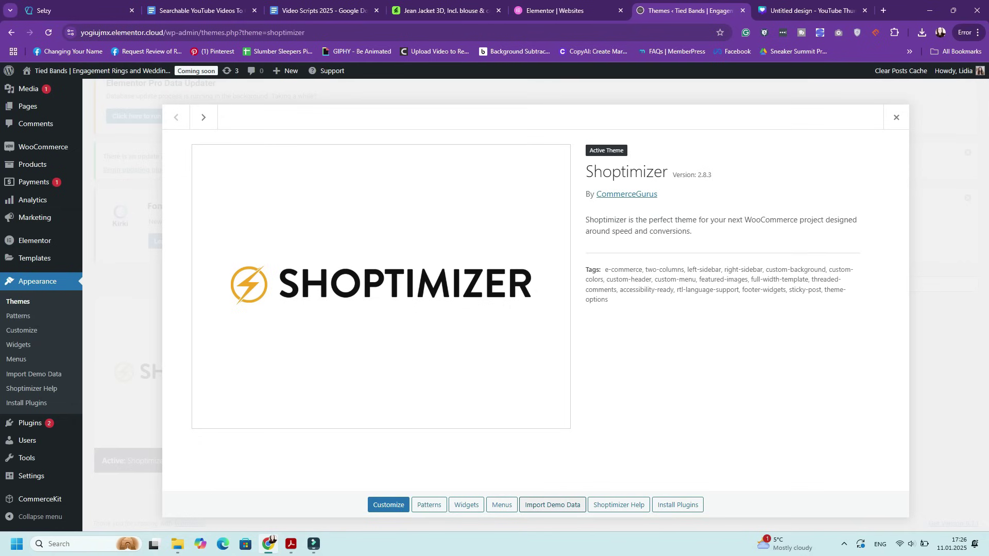
click(552, 505)
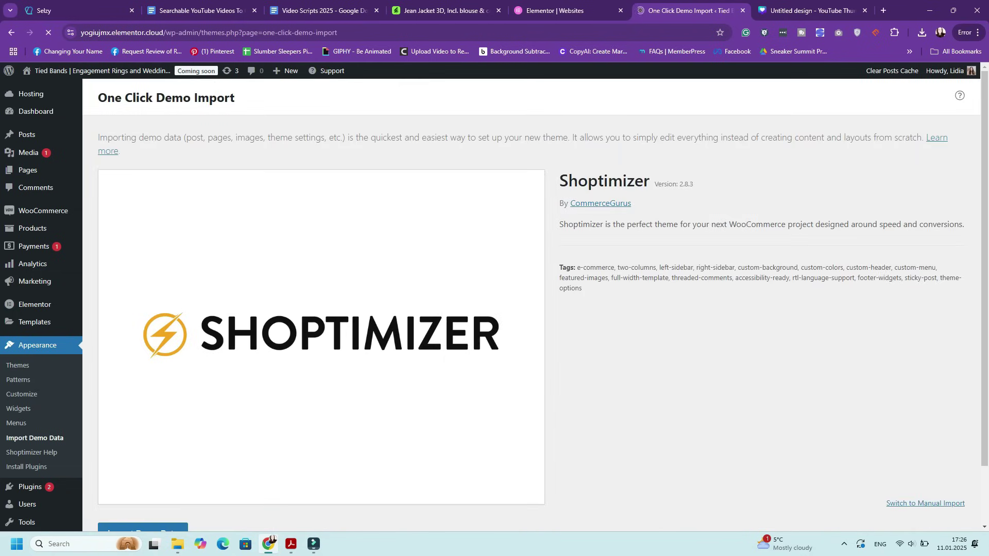
scroll(535, 309, down, 5)
scroll(143, 465, down, 1)
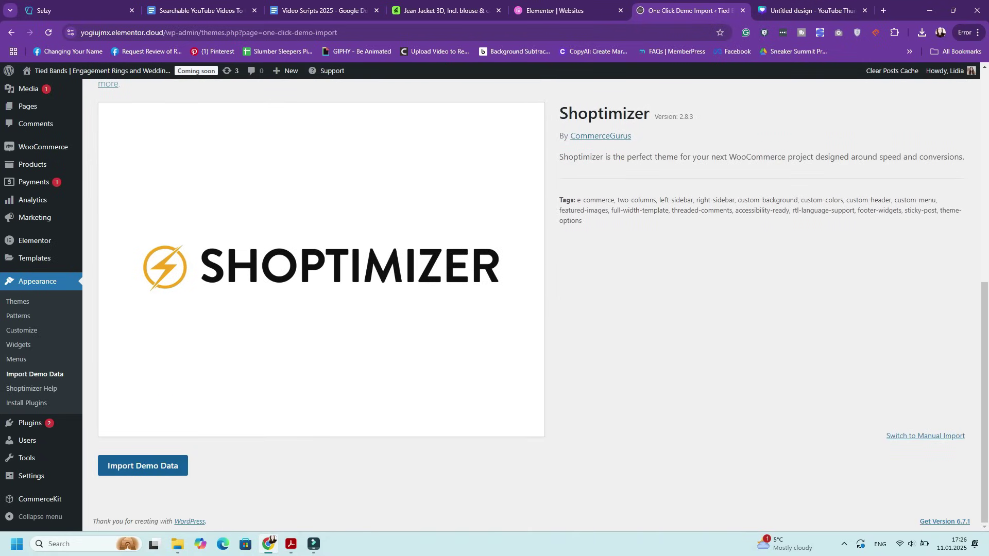
click(143, 466)
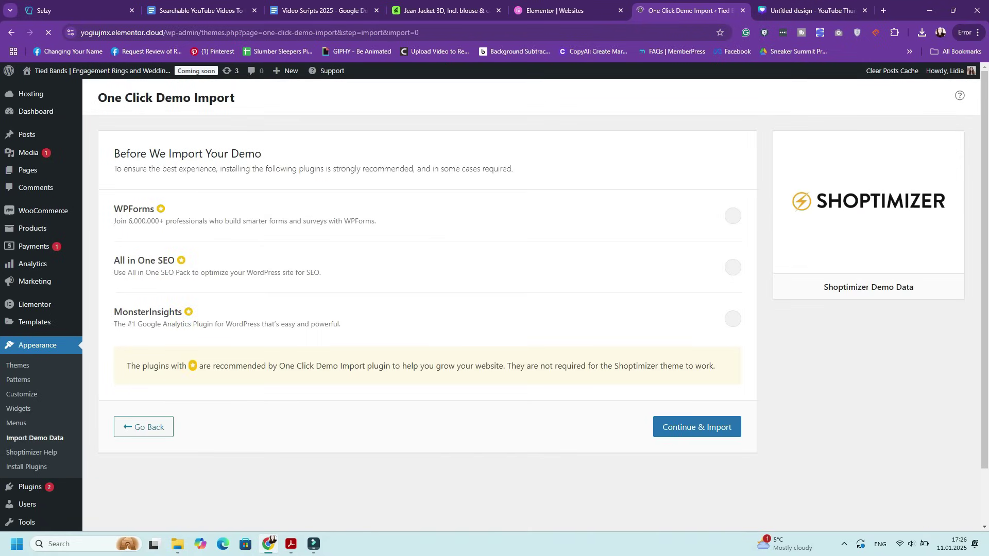
scroll(531, 309, down, 5)
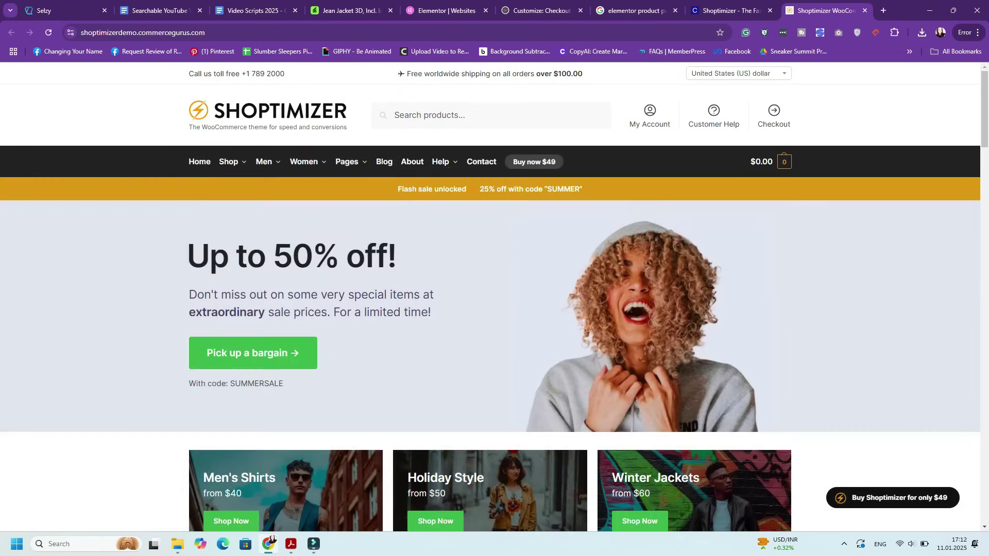
Step: Browse the demo storefront and open the Fitted Organic Patterned Top product page
scroll(495, 309, down, 3)
scroll(257, 289, down, 5)
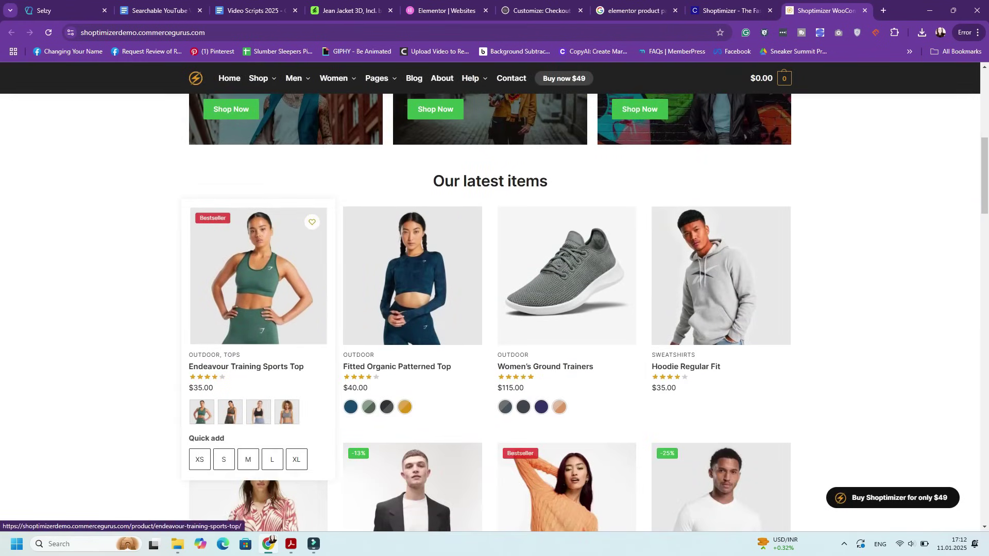
scroll(495, 309, down, 10)
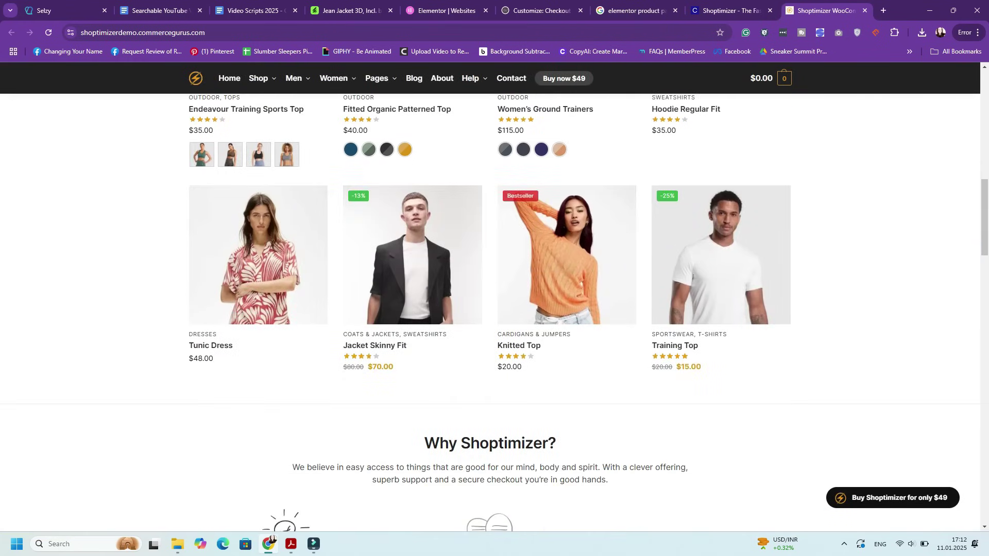
scroll(494, 309, down, 1)
scroll(494, 309, down, 17)
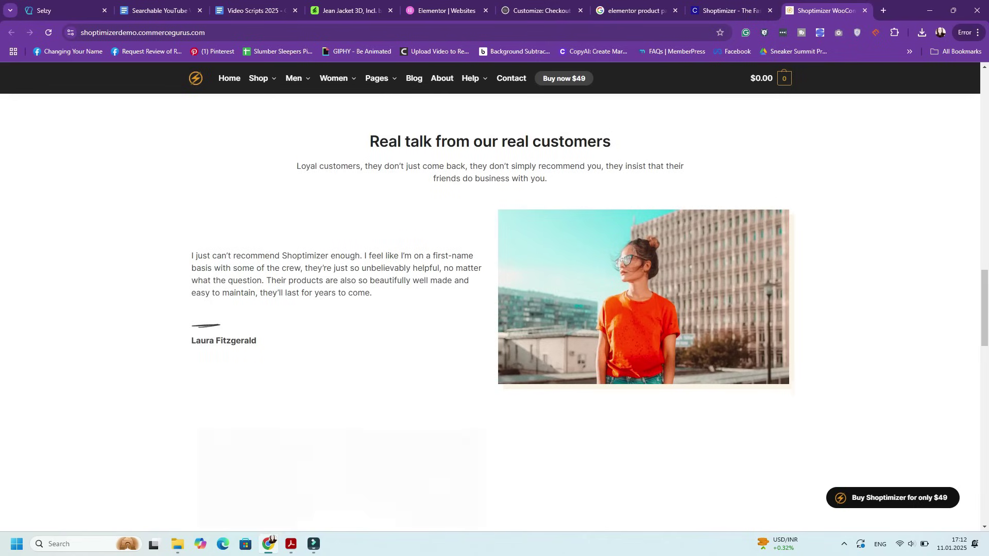
scroll(494, 309, down, 7)
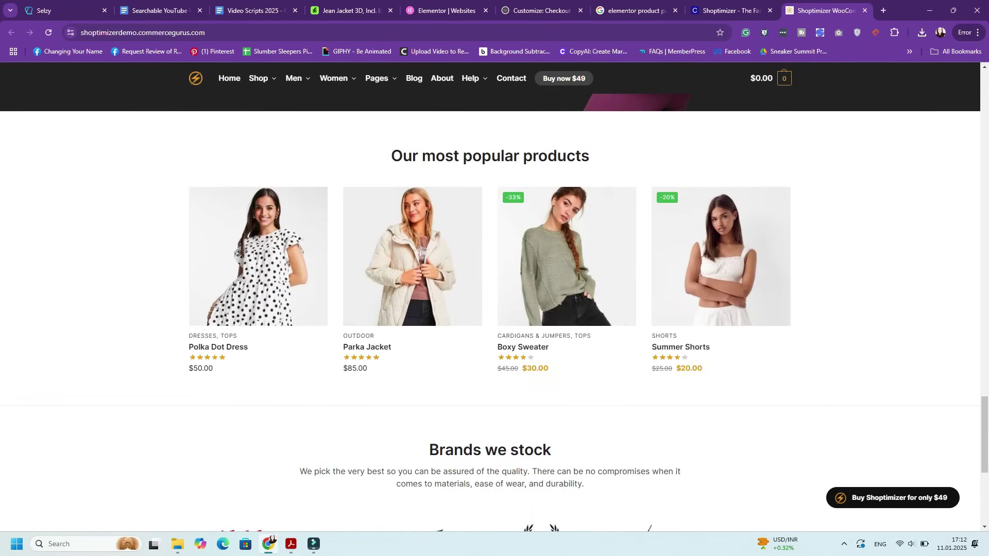
scroll(412, 309, up, 20)
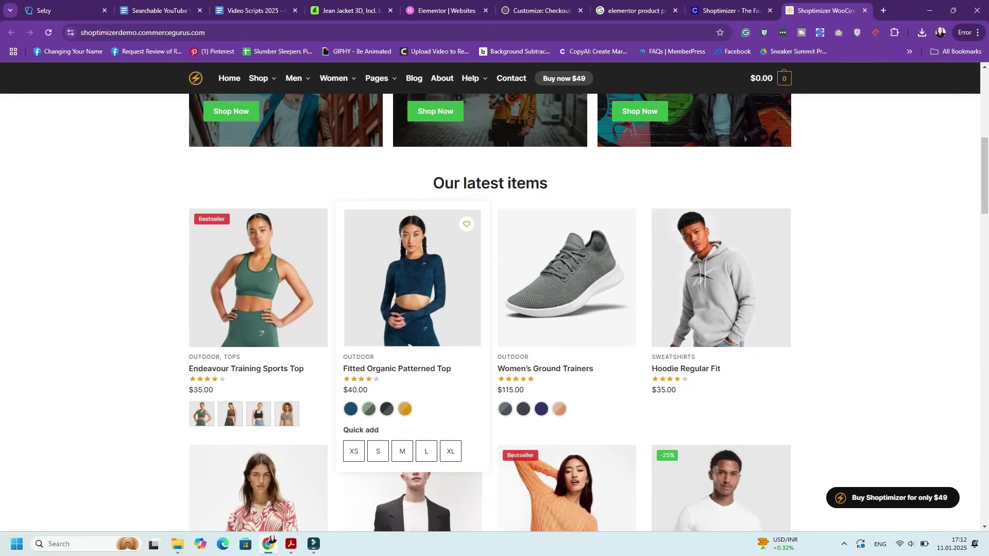
click(412, 278)
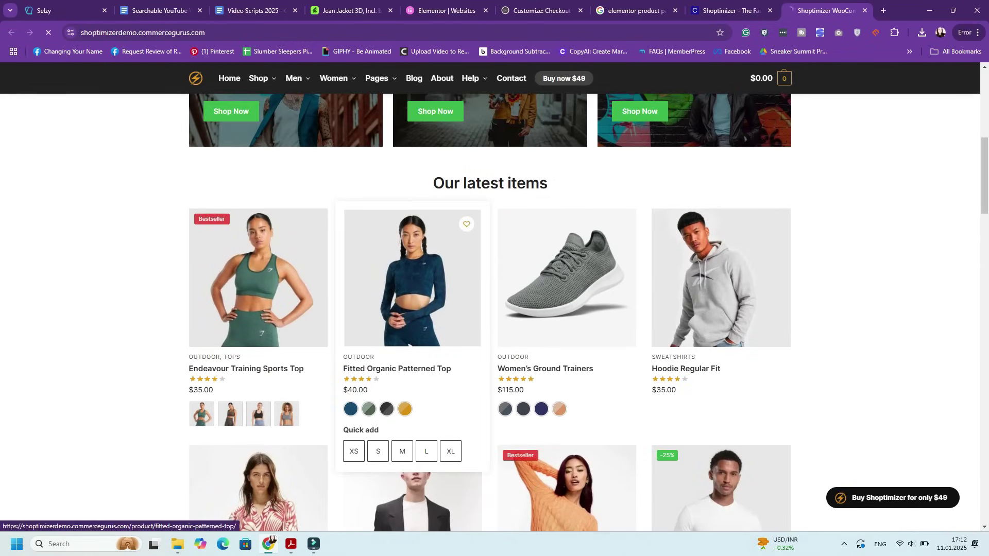
Step: Select the Green colour and size L, and check the women's clothing size guide
scroll(609, 227, down, 2)
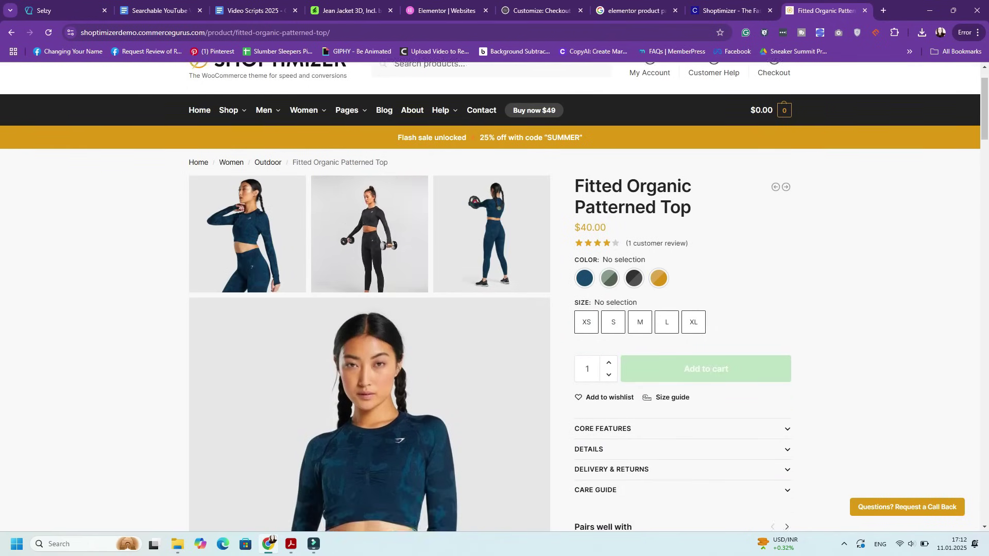
click(610, 226)
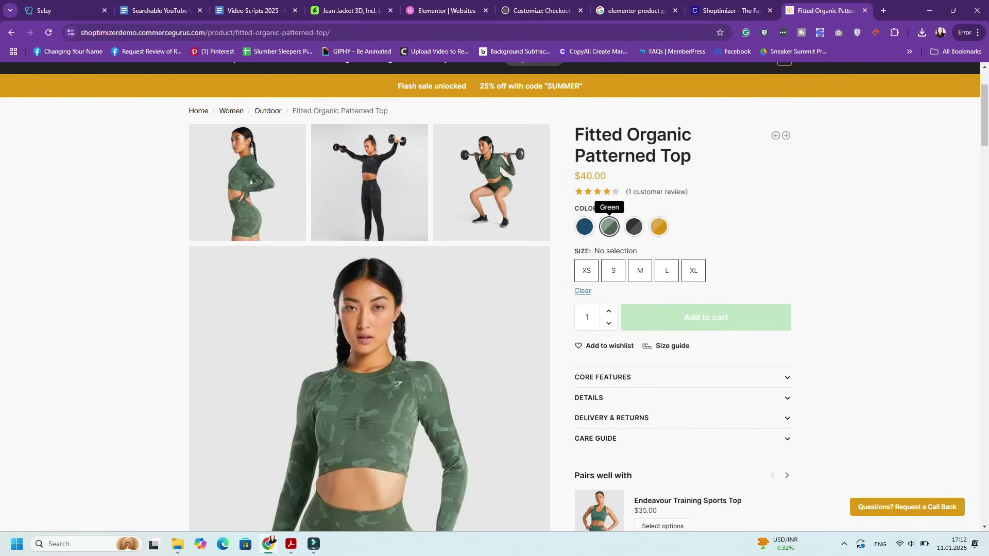
click(667, 271)
scroll(369, 297, down, 9)
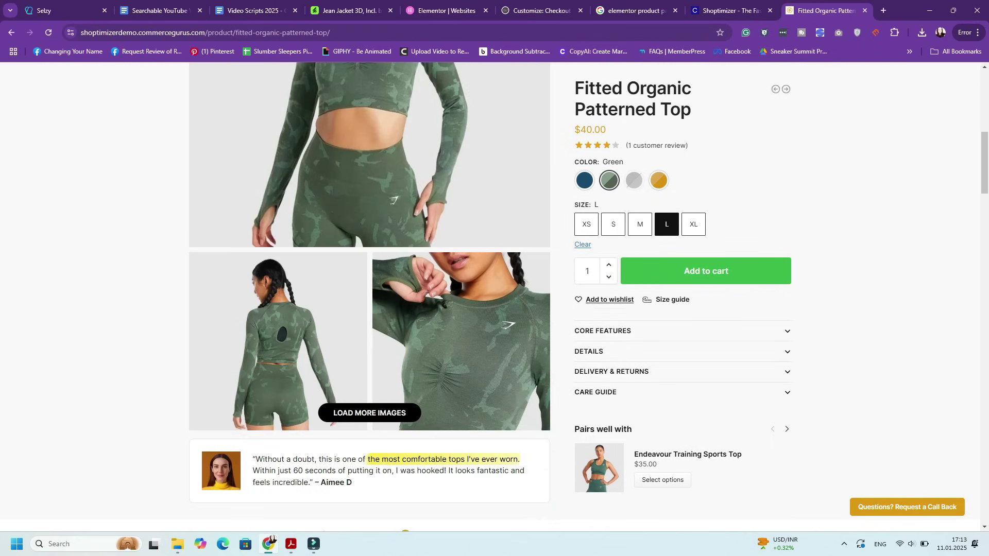
click(670, 299)
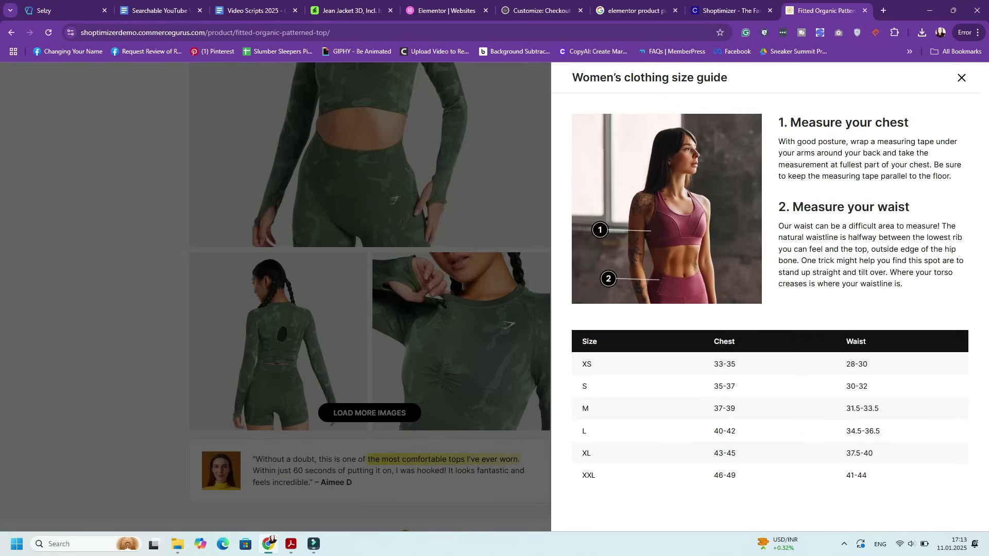
key(Escape)
Step: Expand the Care Guide, then view the additional information (1.4 kg) and the customer review
scroll(369, 297, down, 2)
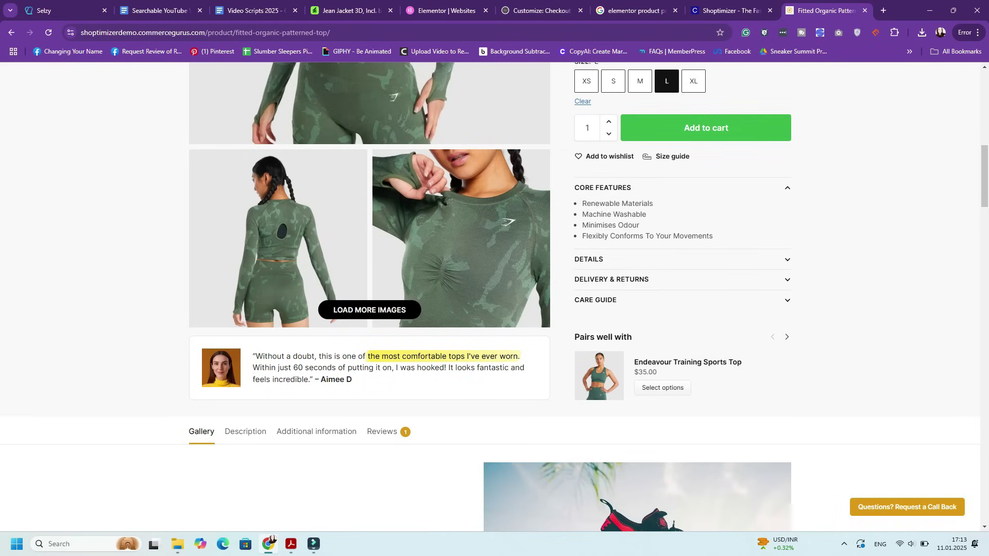
click(595, 300)
scroll(370, 297, down, 1)
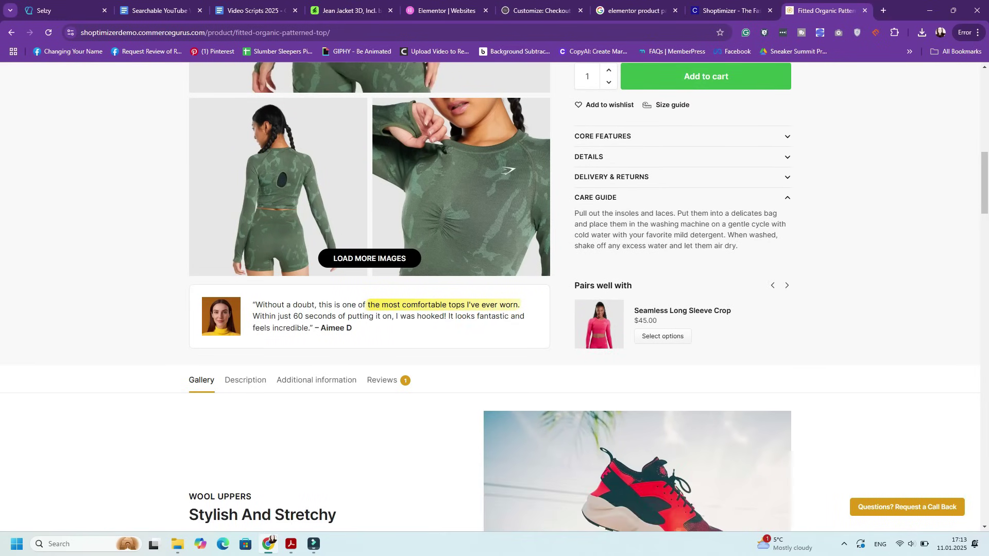
scroll(495, 296, down, 5)
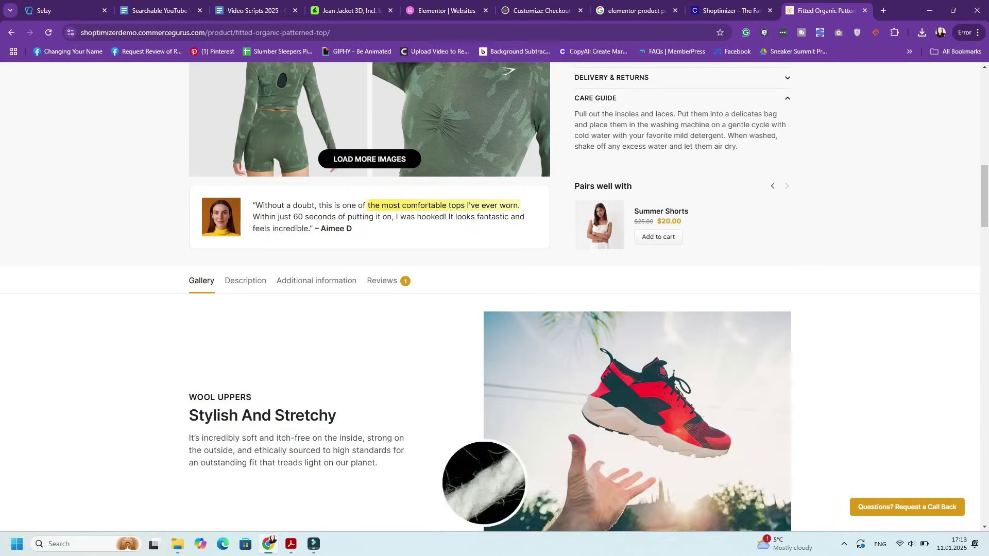
click(317, 115)
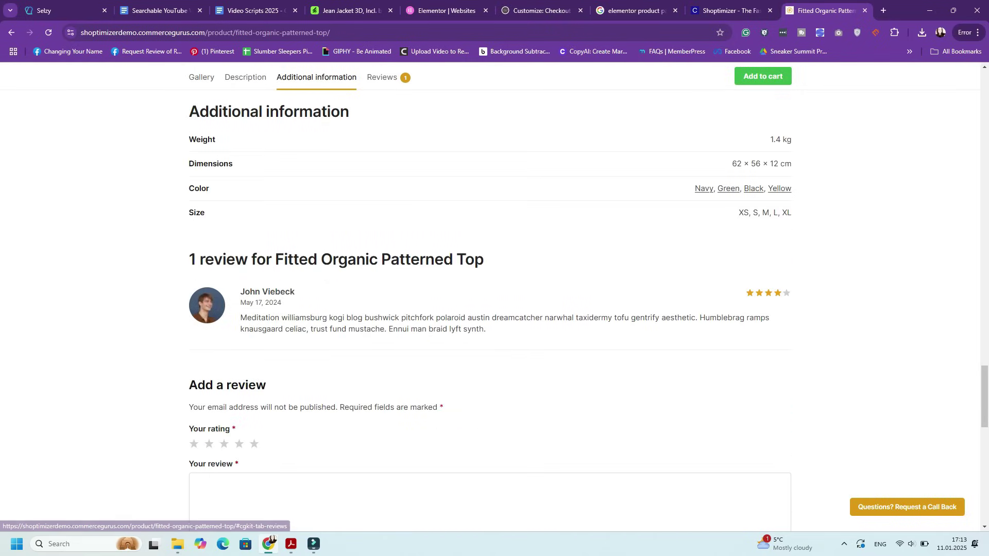
click(382, 77)
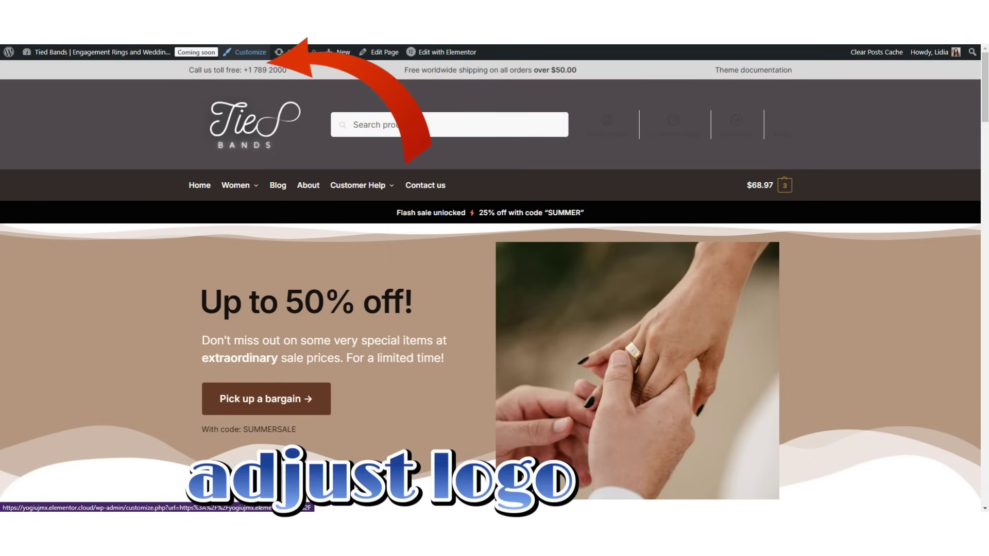
click(250, 52)
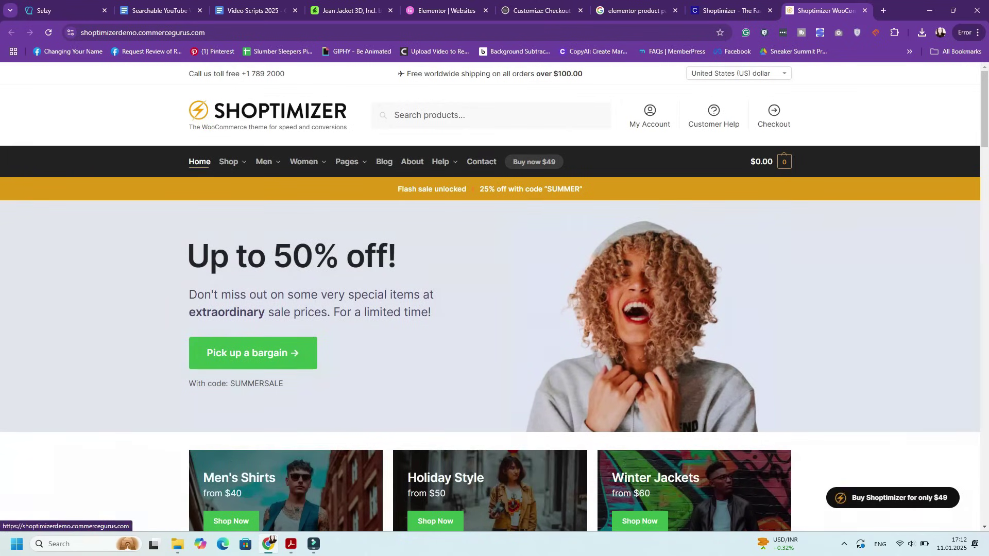
mouse_move(228, 163)
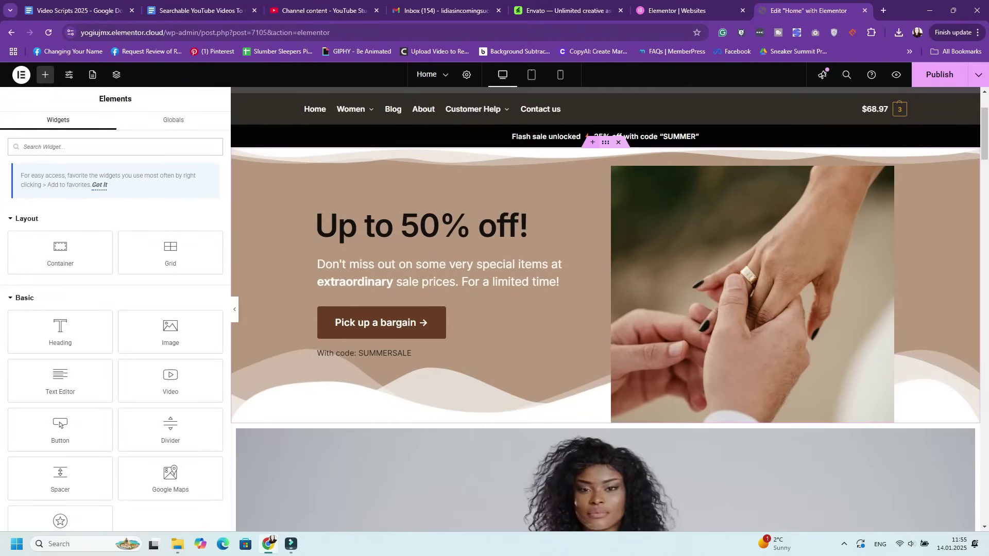
Step: Add a Flexbox container above the sale hero with an Image widget showing the Eiffel Tower photo
click(592, 142)
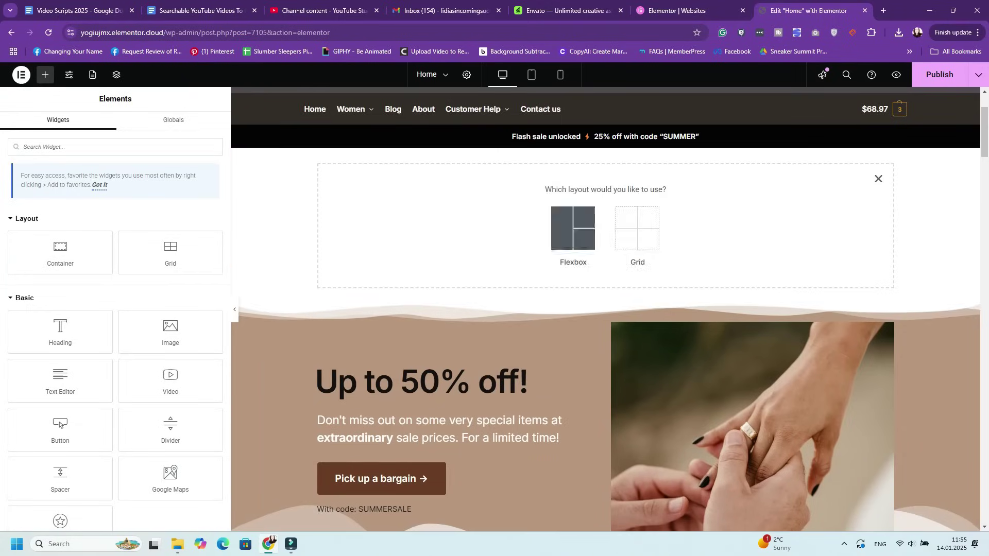
click(569, 217)
click(45, 75)
drag(170, 332, 580, 197)
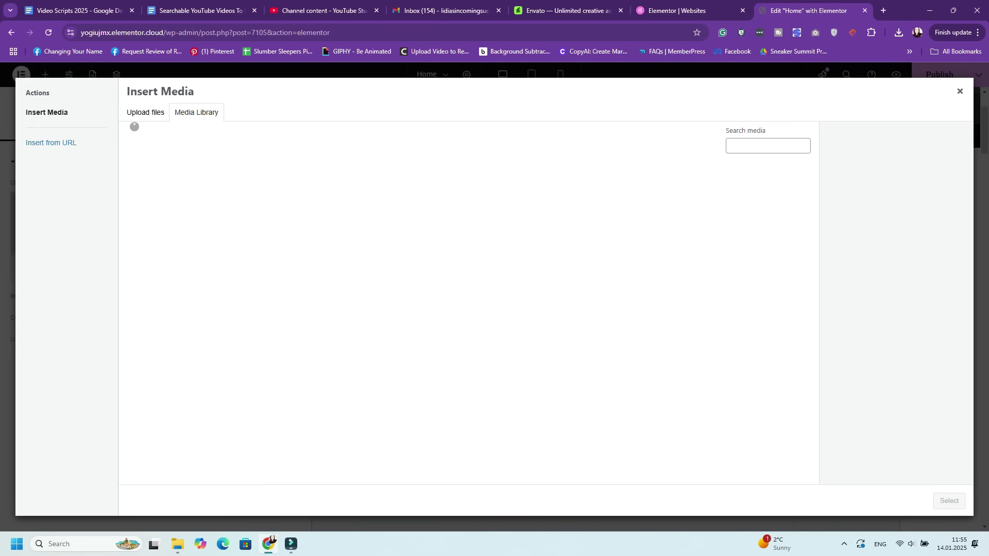
click(618, 194)
click(950, 499)
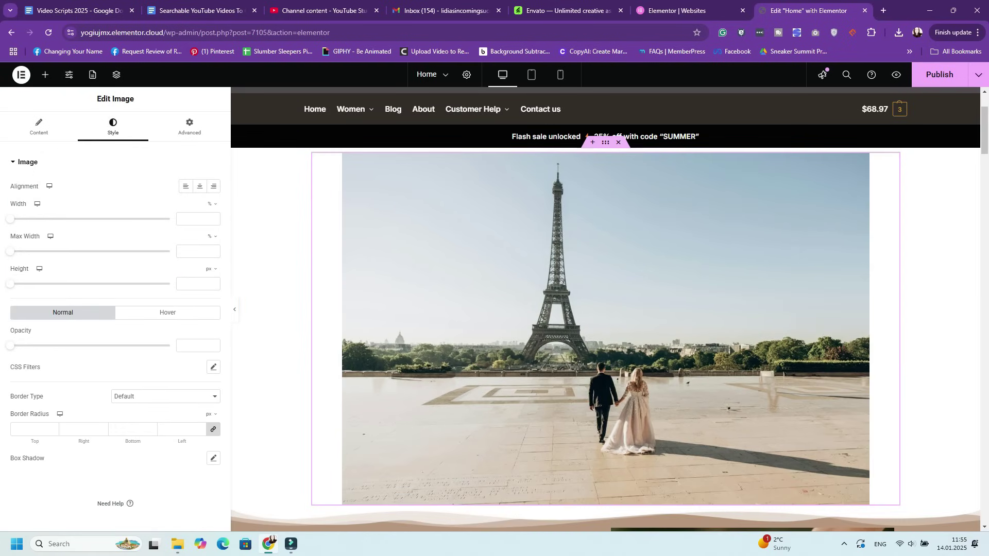
Step: Set the Eiffel Tower image's Advanced width to Full Width (100%)
click(605, 142)
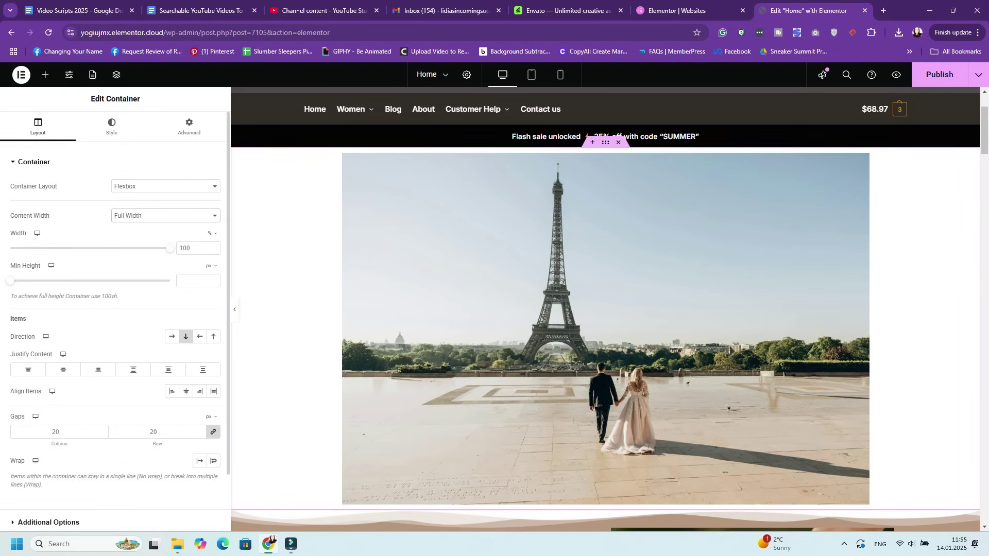
click(605, 329)
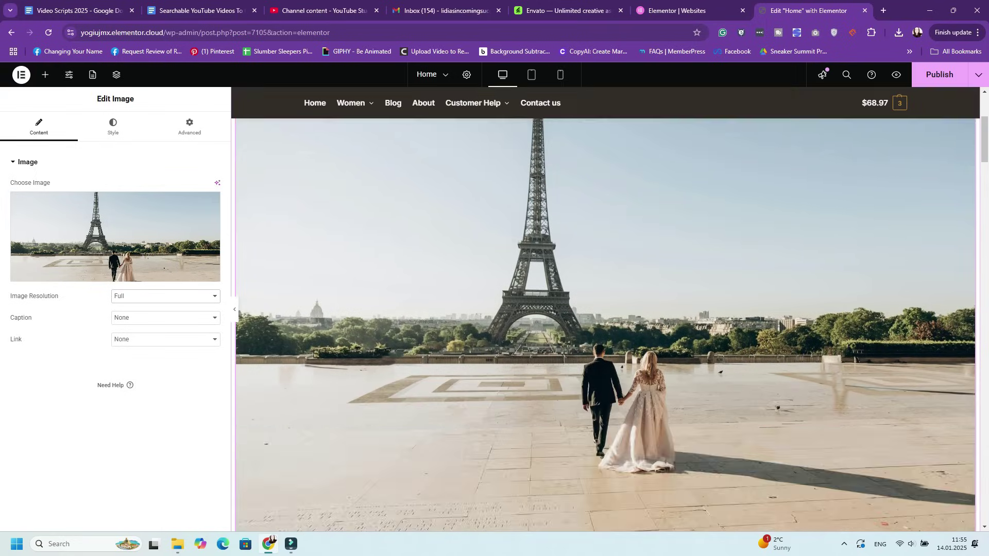
click(190, 126)
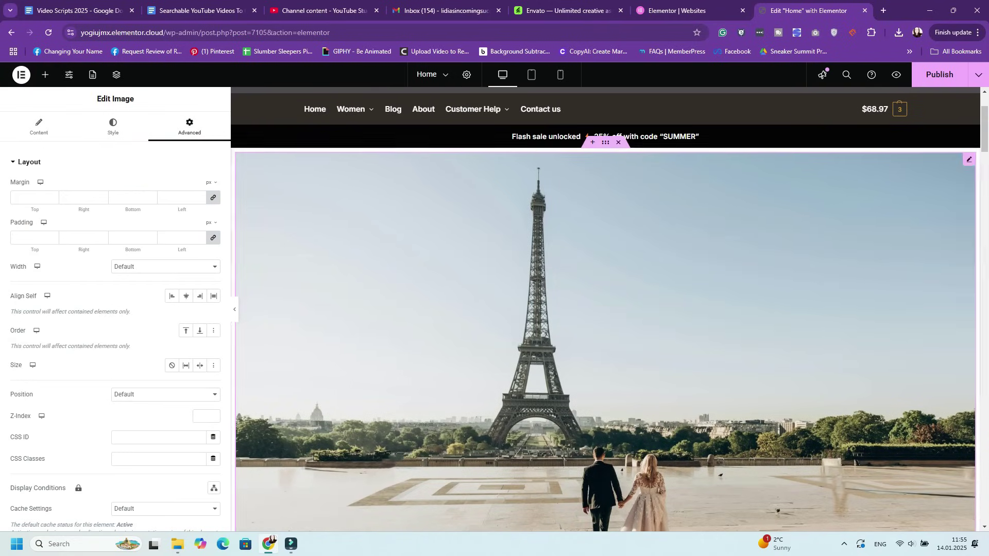
click(165, 266)
click(133, 289)
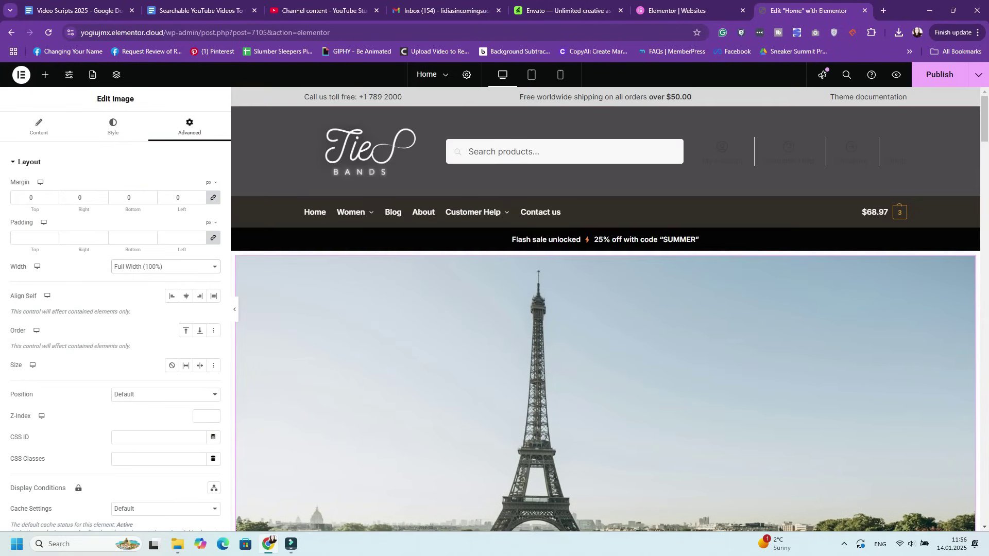
scroll(605, 309, down, 10)
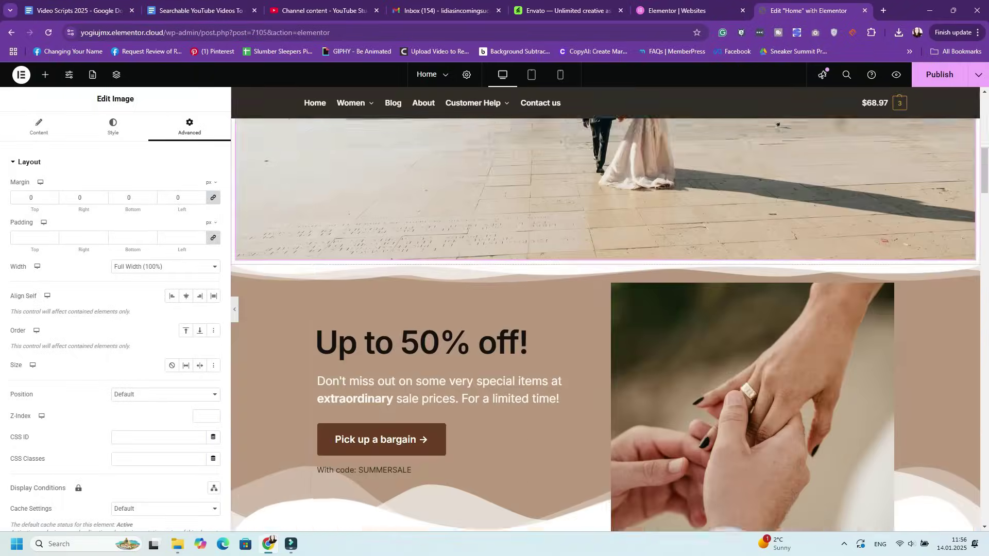
scroll(605, 309, up, 10)
Step: Add a container above the photo with a Slides widget whose first slide has a background image
click(629, 293)
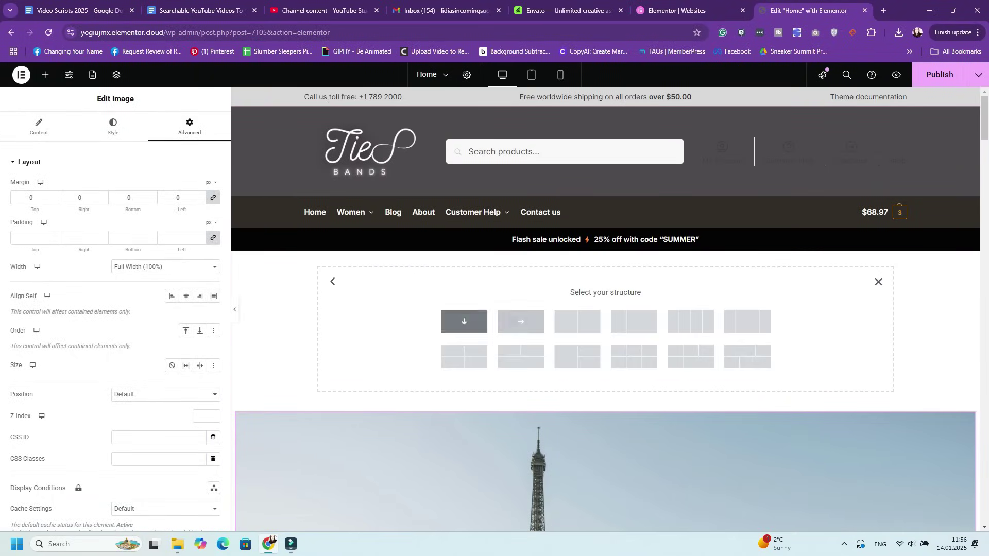
click(464, 321)
text(sl)
drag(150, 221, 603, 281)
click(116, 335)
click(466, 346)
click(947, 499)
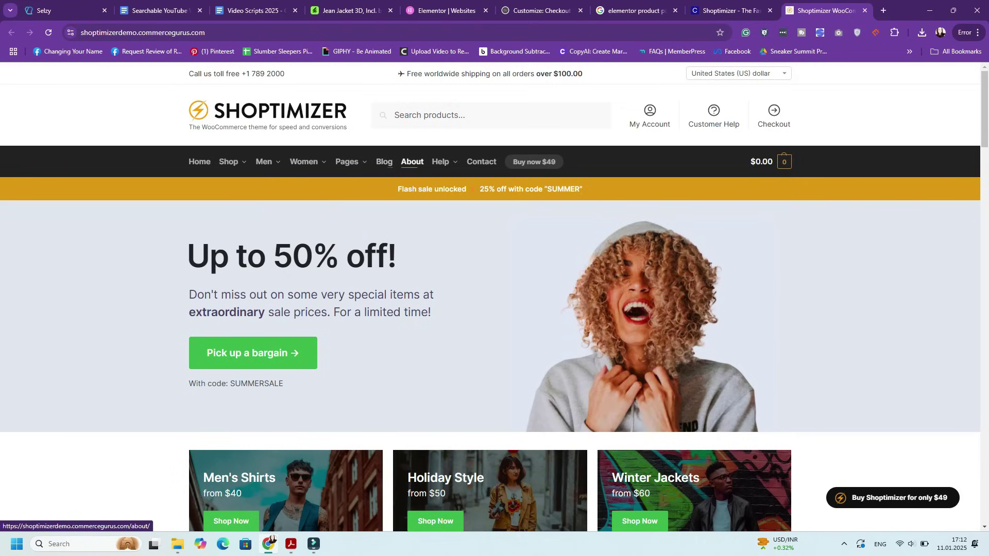
Step: Browse the 12-product Women category and open the Seamless Long Sleeve Crop ($45.00) page
mouse_move(441, 162)
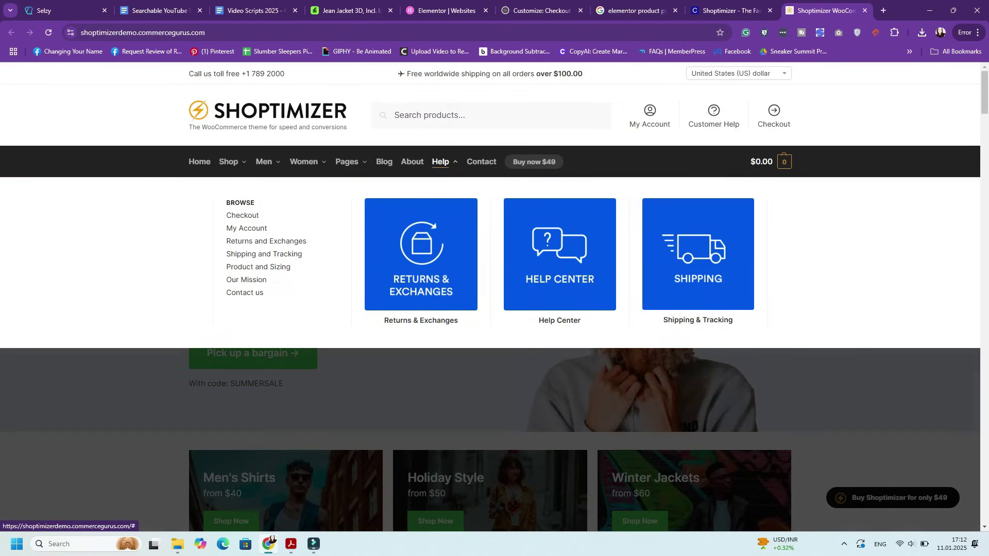
scroll(495, 310, down, 5)
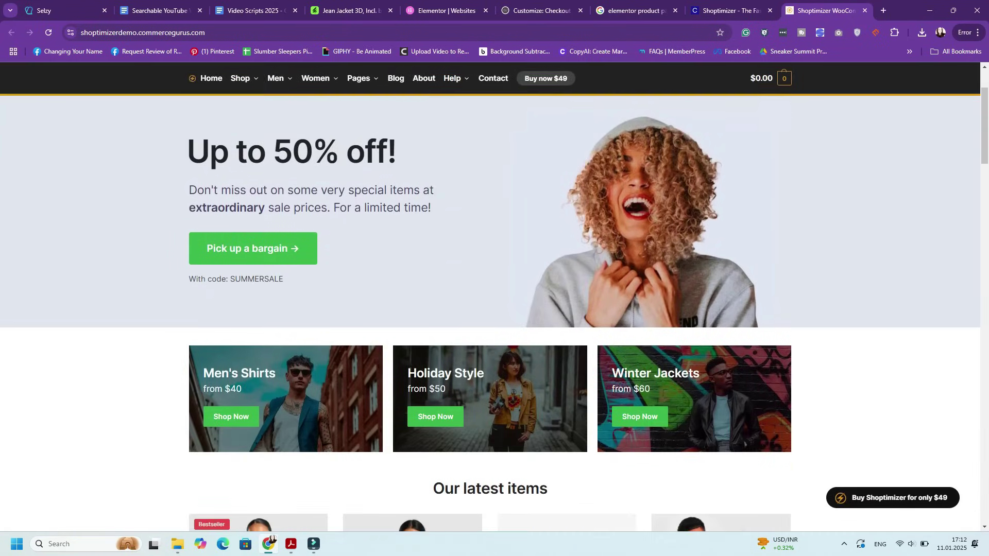
scroll(490, 313, down, 2)
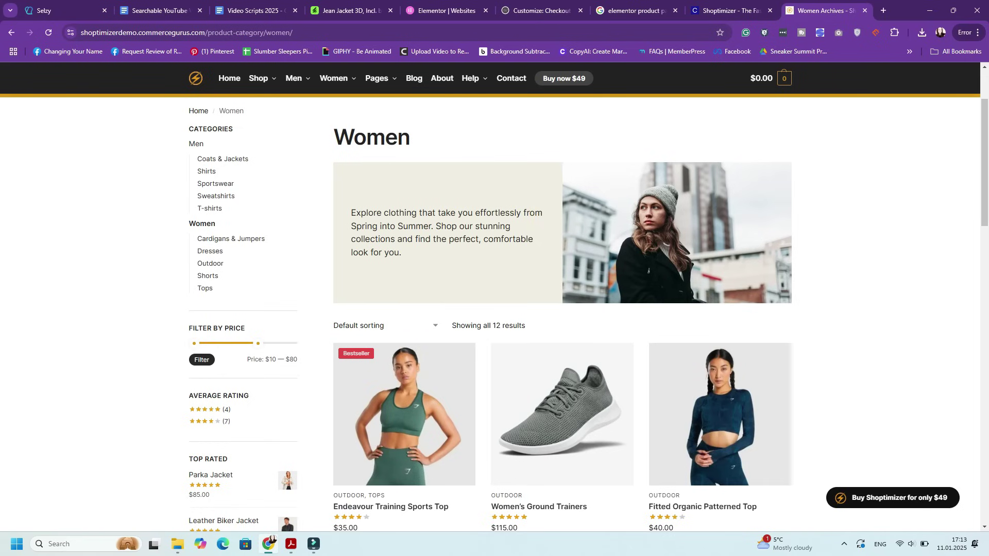
scroll(495, 309, down, 4)
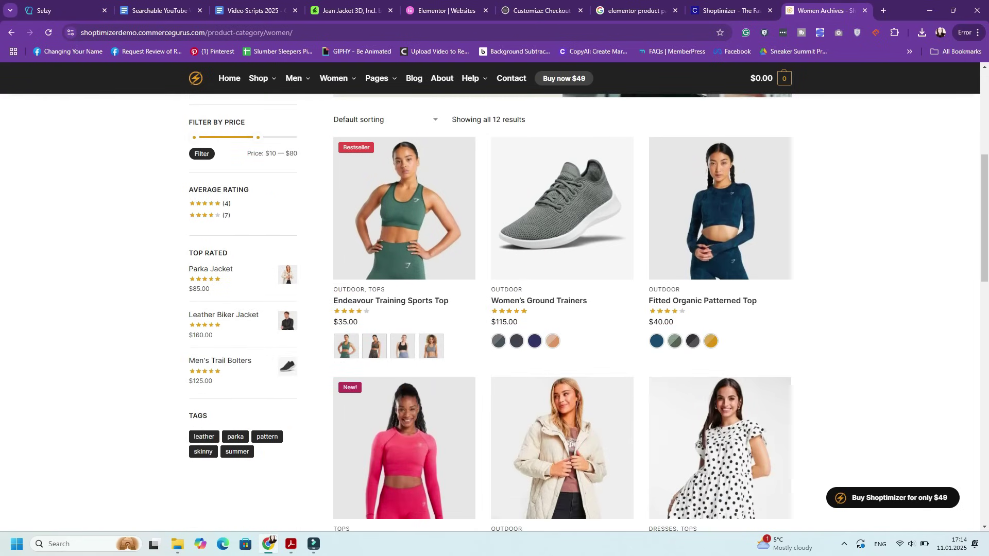
scroll(494, 309, down, 7)
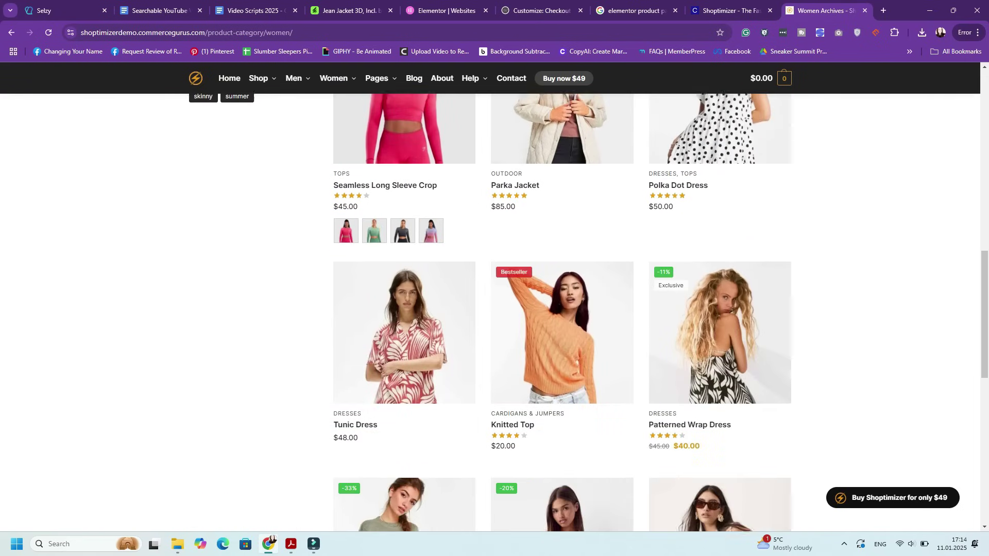
scroll(374, 381, up, 3)
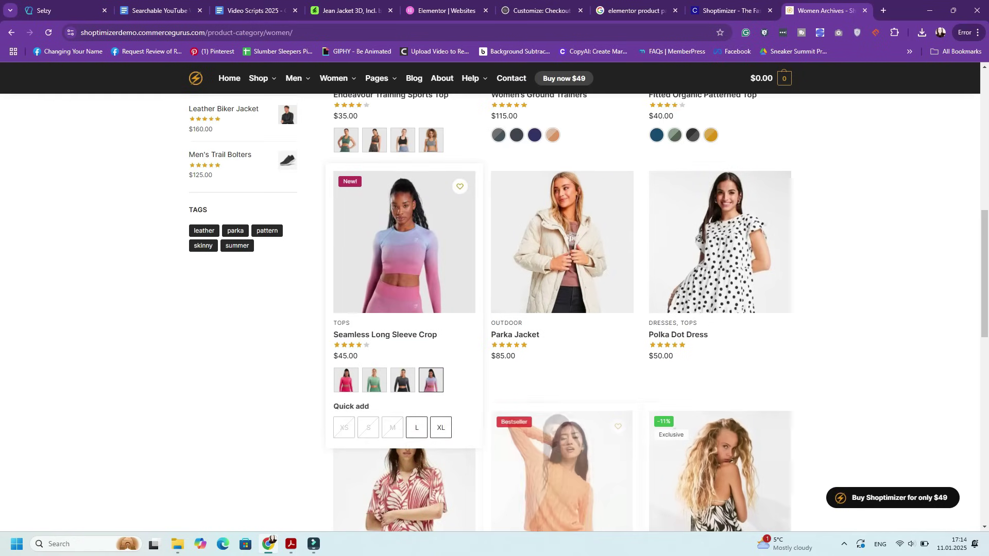
scroll(431, 381, down, 8)
scroll(495, 309, down, 2)
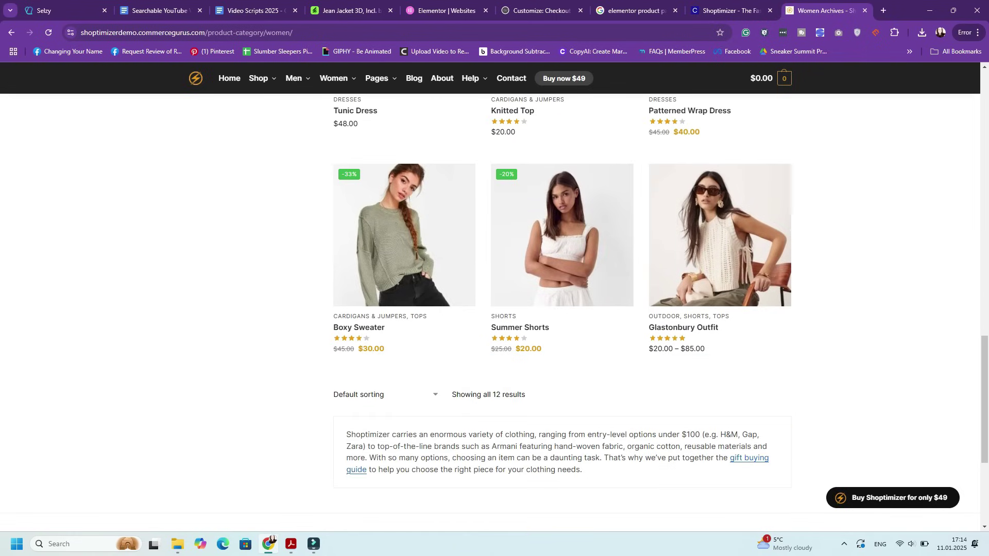
scroll(432, 382, up, 9)
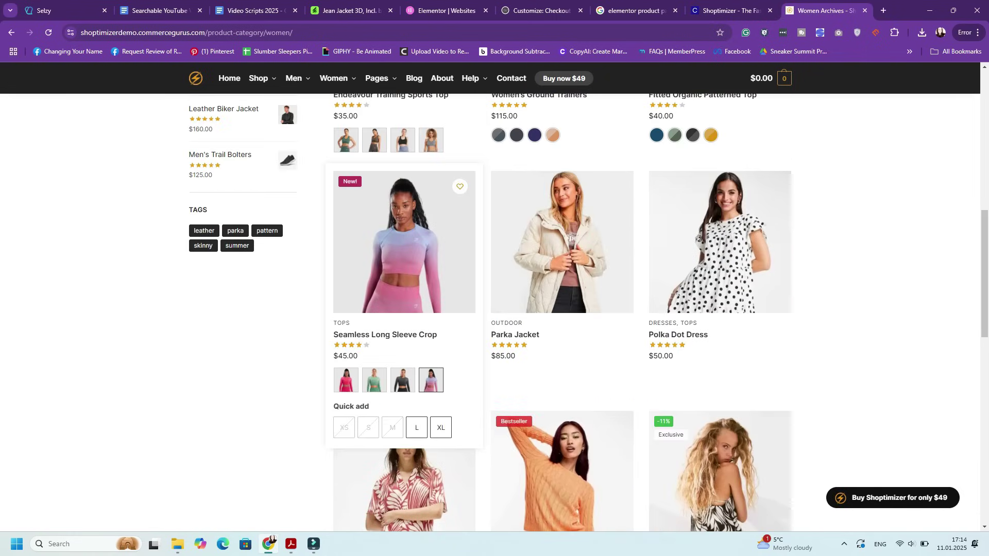
click(404, 242)
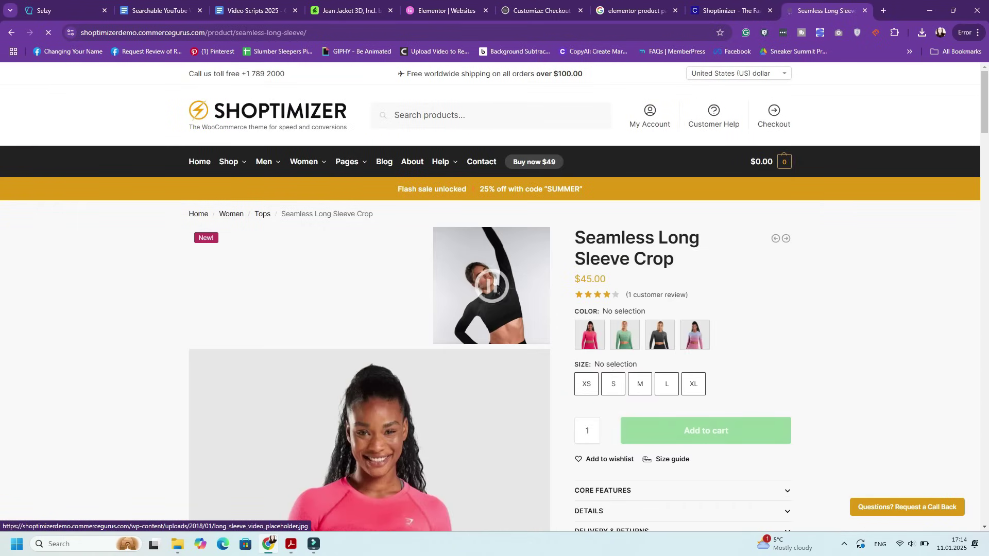
Step: Load the remaining gallery images on the Seamless Long Sleeve Crop page
scroll(495, 310, down, 2)
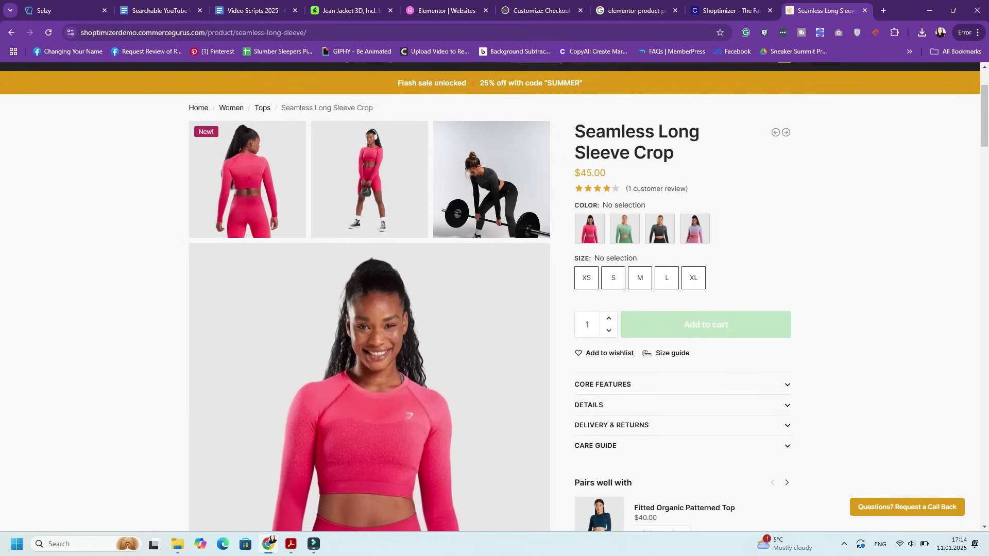
scroll(495, 297, down, 2)
scroll(495, 297, down, 6)
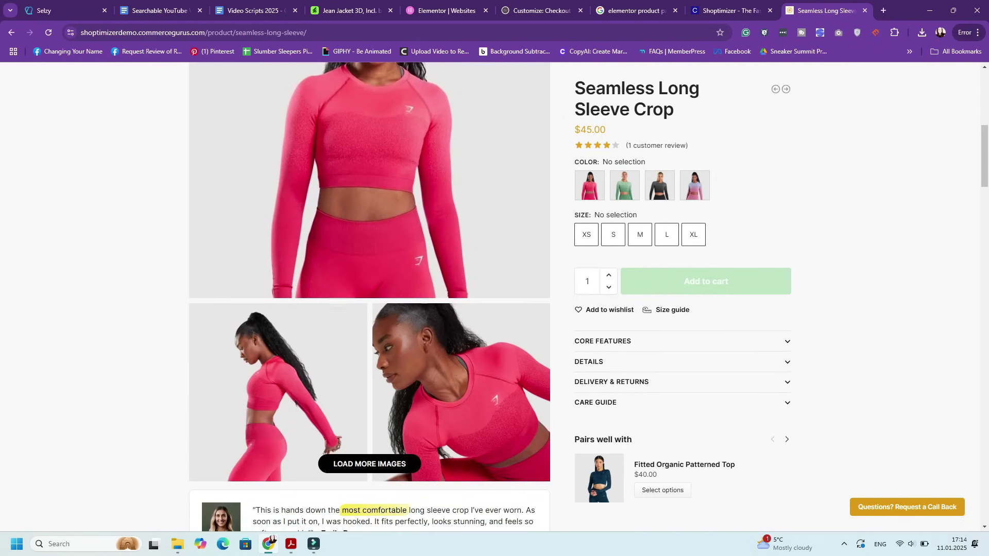
click(369, 310)
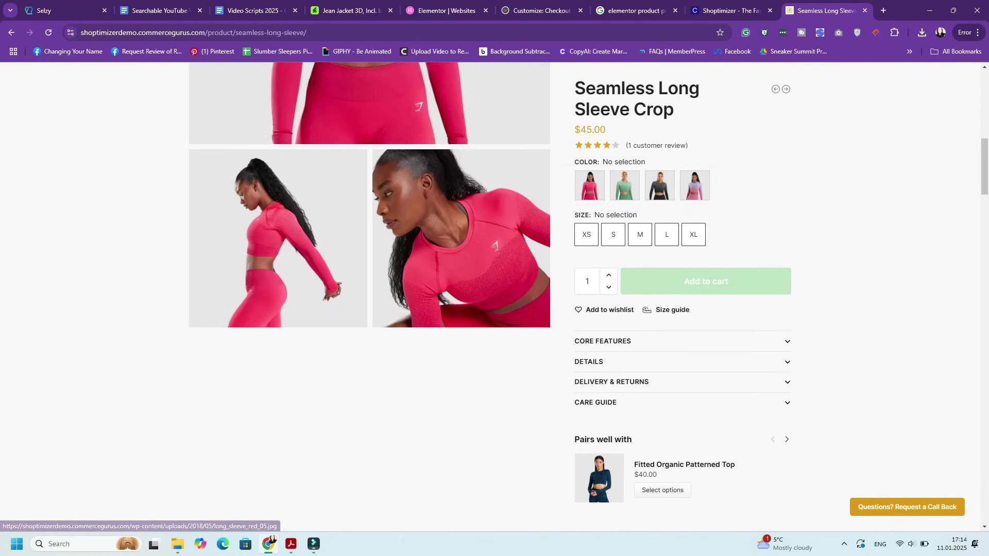
Step: View the product photos full-size in the lightbox, stepping through them before closing it
scroll(369, 309, down, 4)
scroll(370, 296, down, 2)
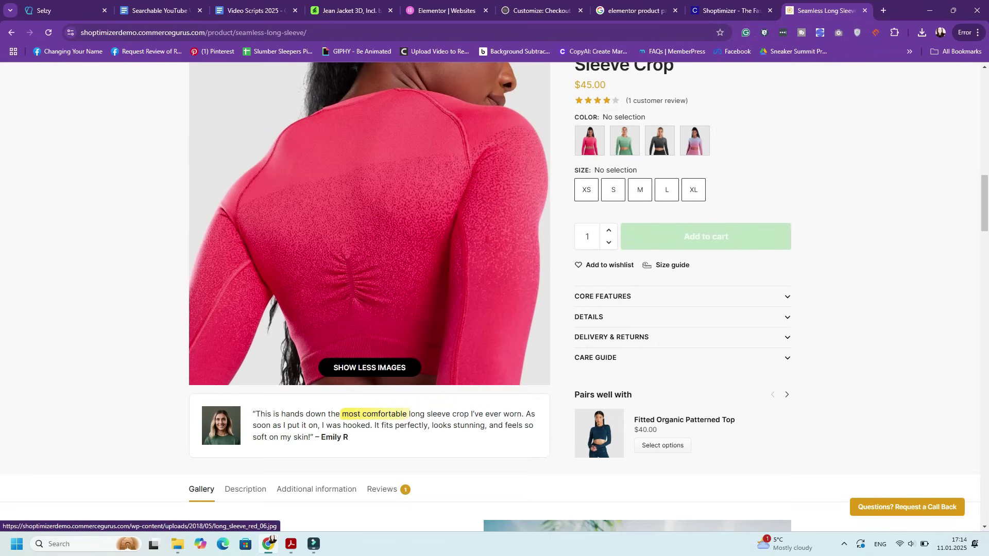
scroll(370, 297, up, 5)
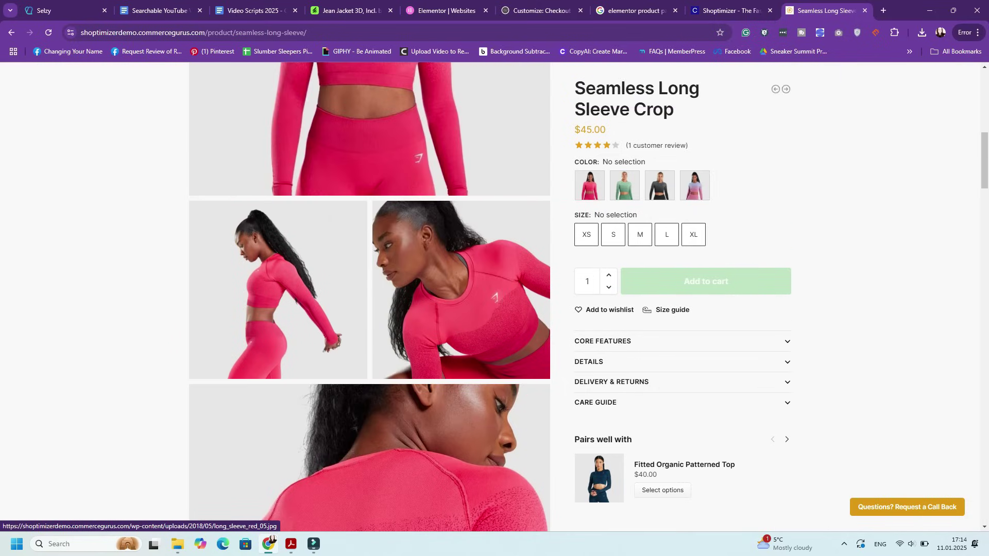
click(369, 297)
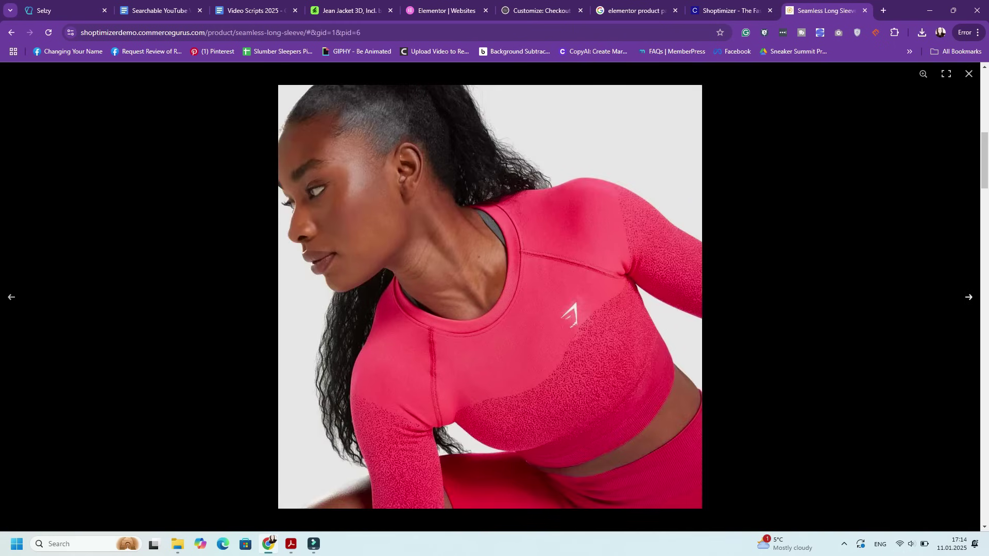
key(Right)
key(Right)
key(Right)
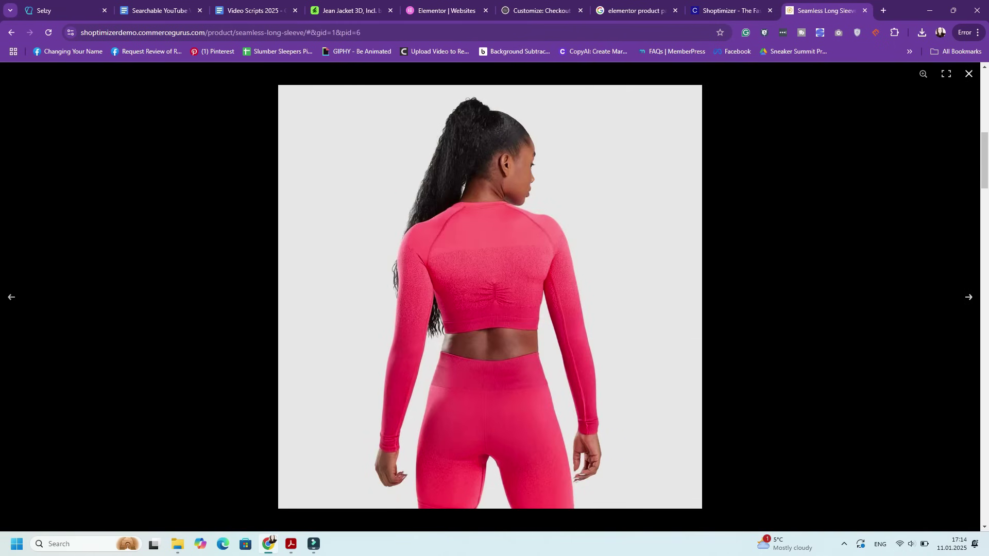
key(Escape)
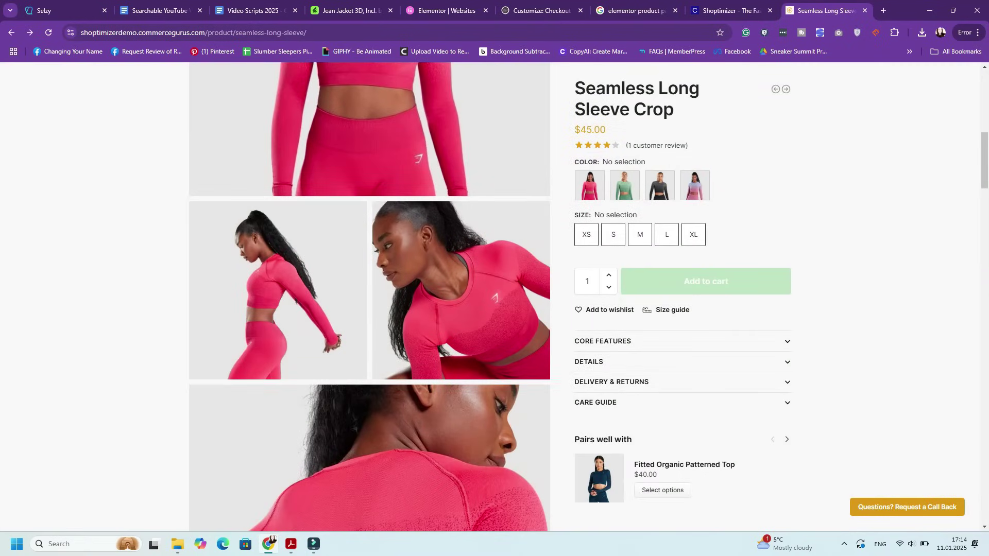
scroll(369, 296, up, 3)
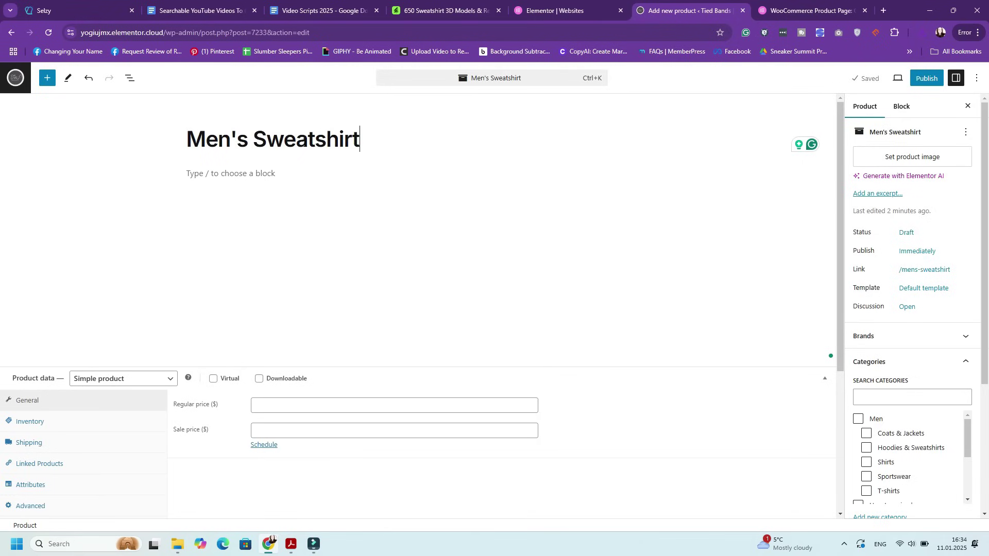
Step: In Men's Sweatshirt variations, expand Gray and begin uploading an image for it
click(304, 281)
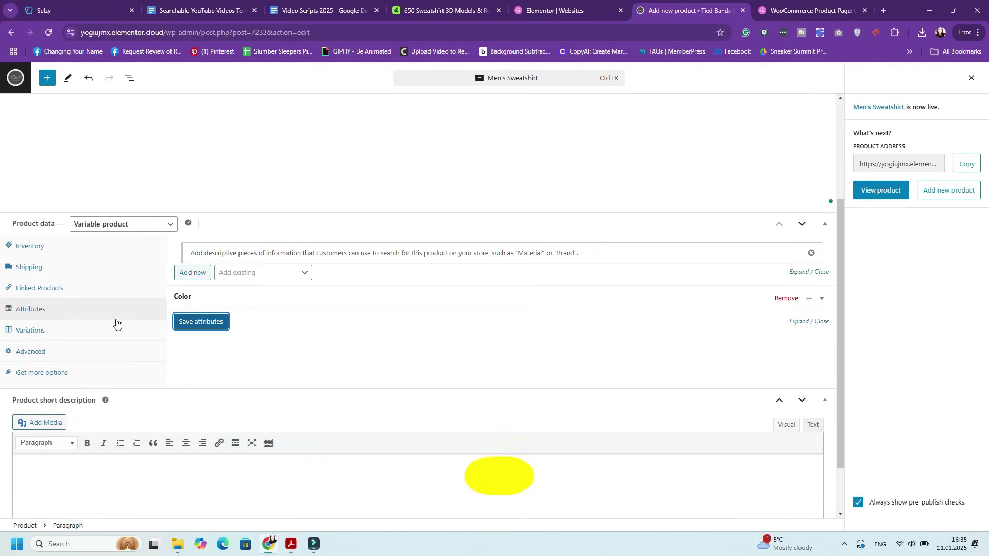
click(68, 327)
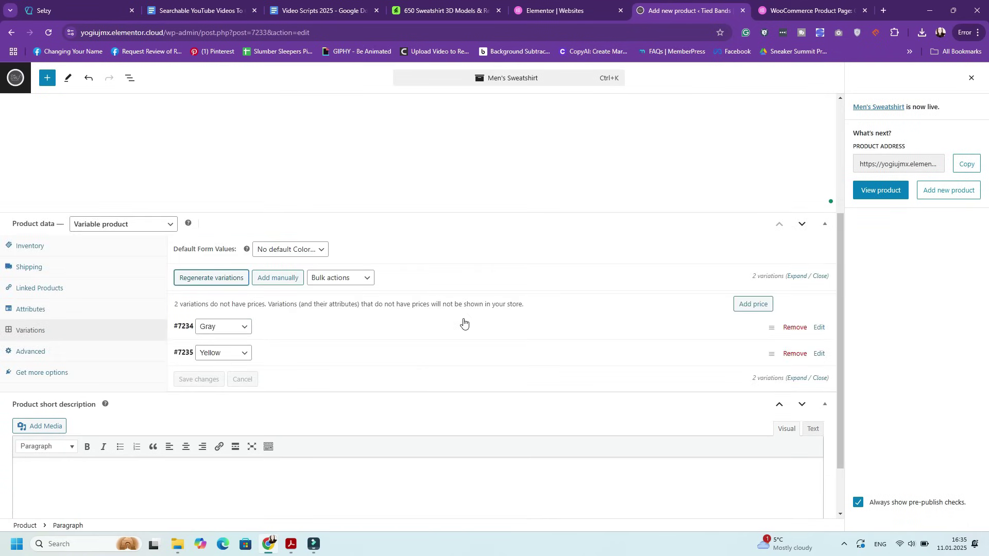
click(471, 325)
scroll(468, 325, down, 3)
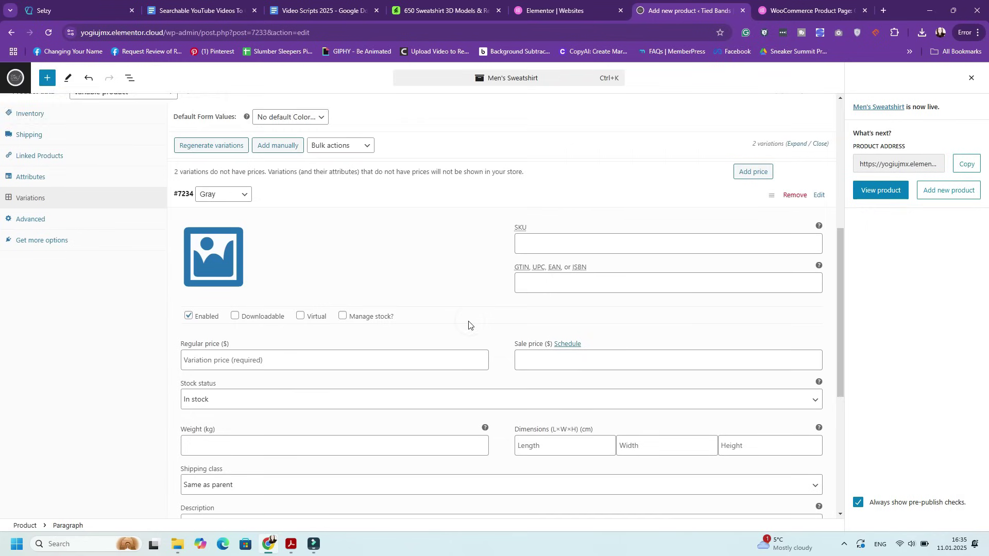
click(223, 251)
click(43, 112)
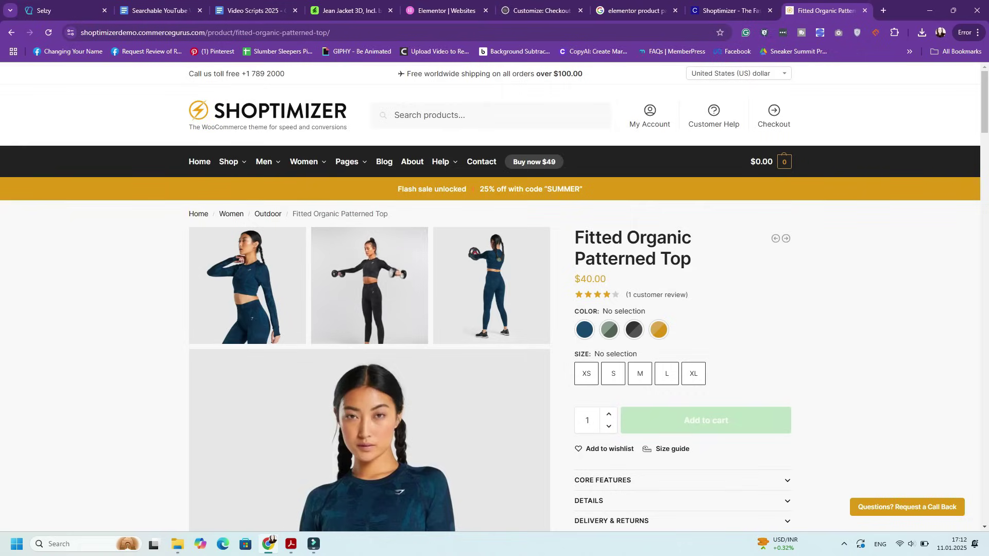
scroll(495, 297, down, 2)
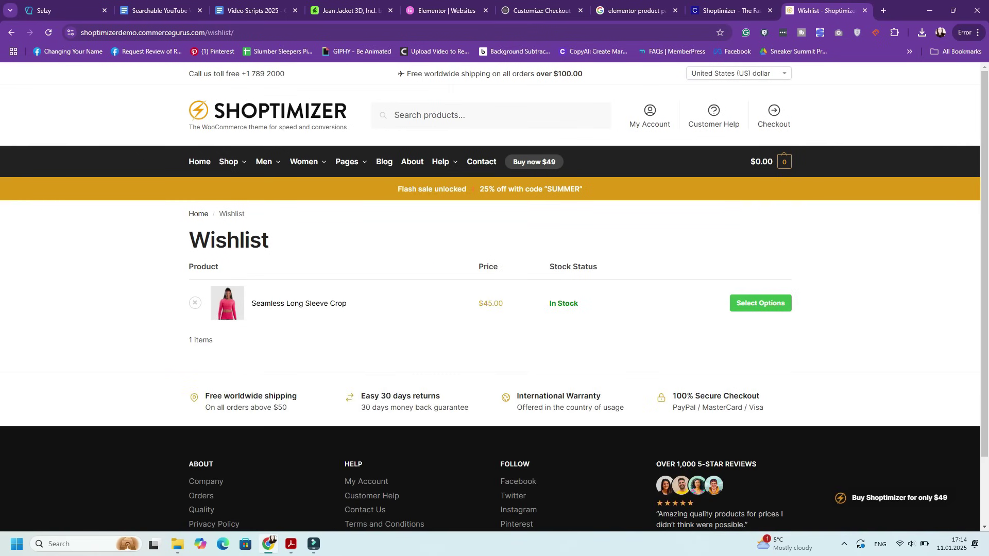
Step: From the Wishlist, add the Seamless Long Sleeve Crop in Green, size L, to the cart
click(760, 303)
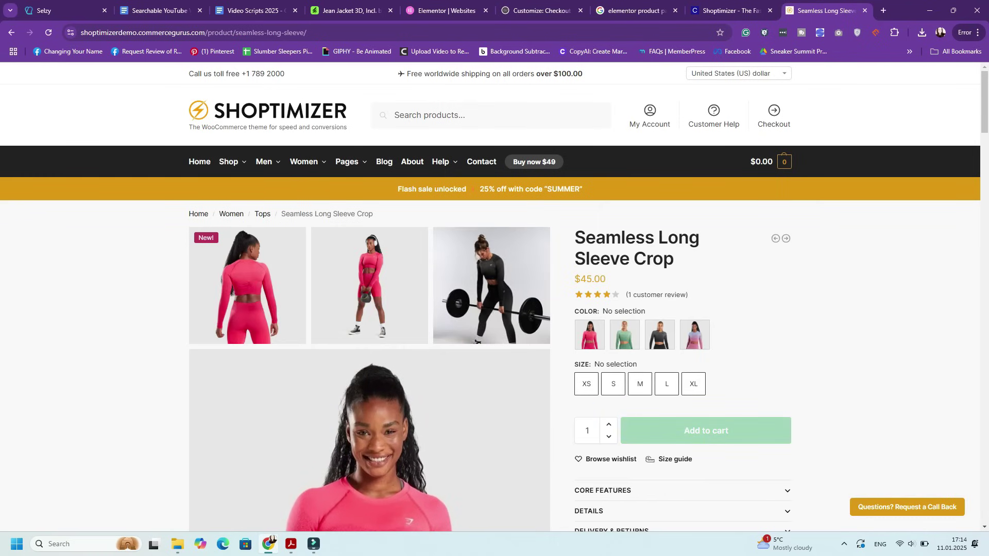
click(667, 383)
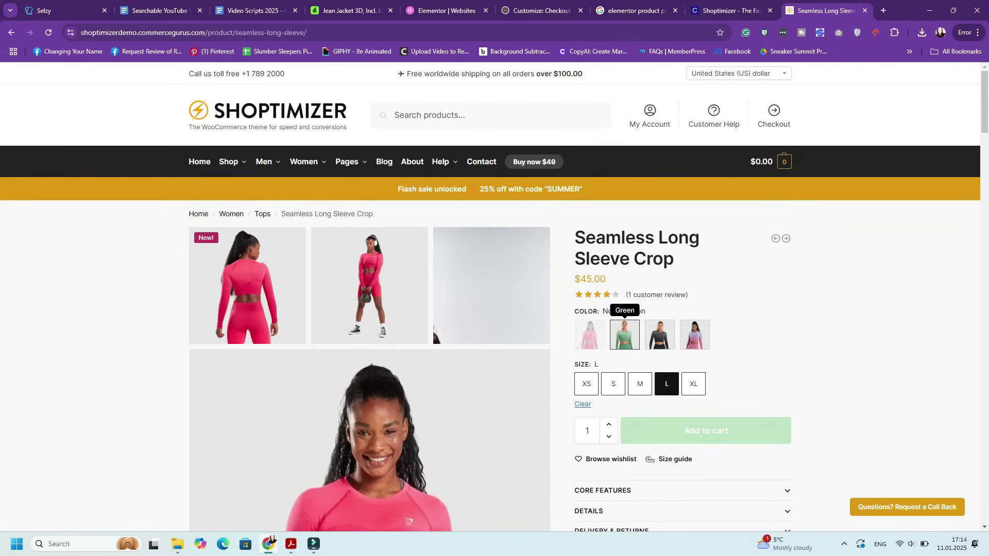
click(624, 335)
click(705, 431)
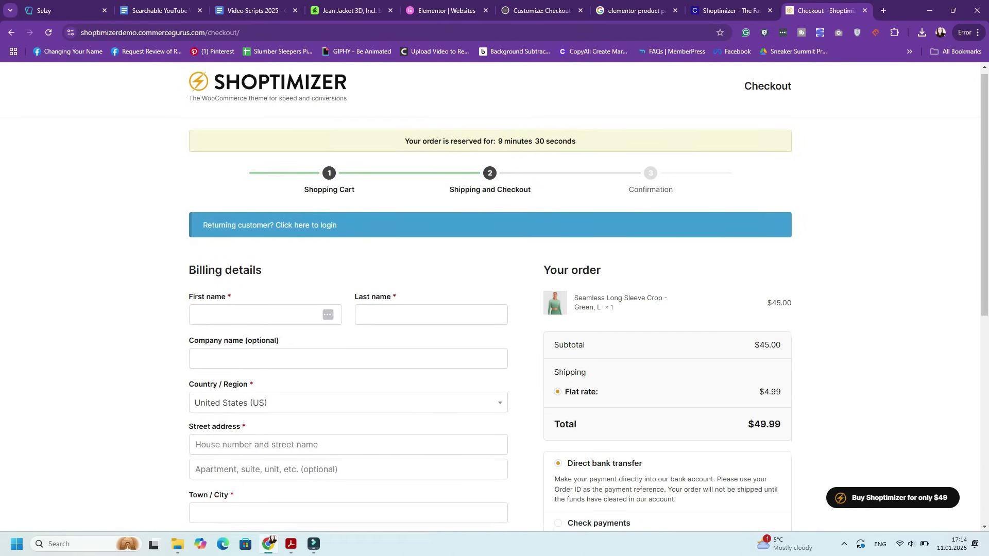
scroll(495, 298, down, 6)
scroll(495, 299, down, 2)
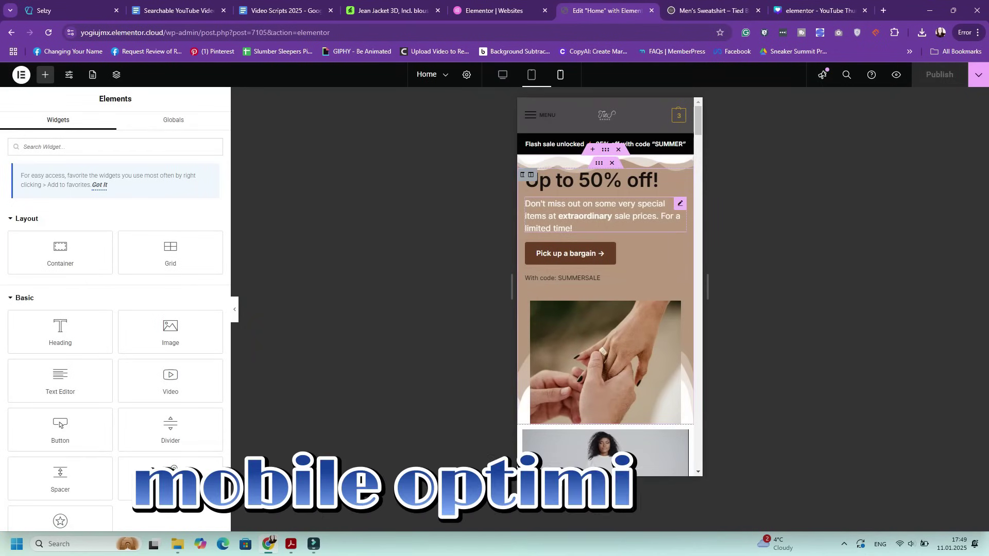
Step: In the mobile preview, open the 'Our latest items' shortcode settings (products, limit 8, 4 columns)
scroll(608, 286, down, 10)
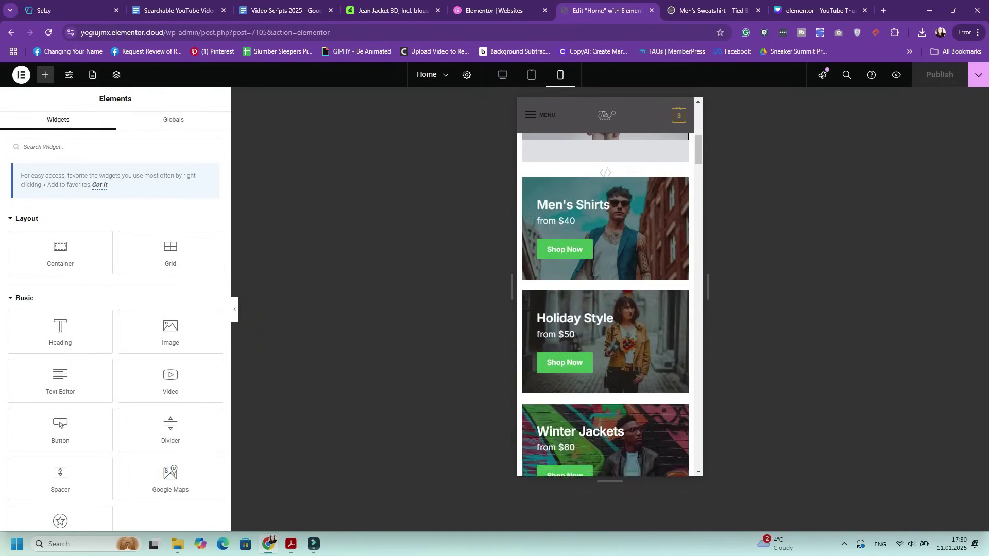
scroll(607, 286, down, 3)
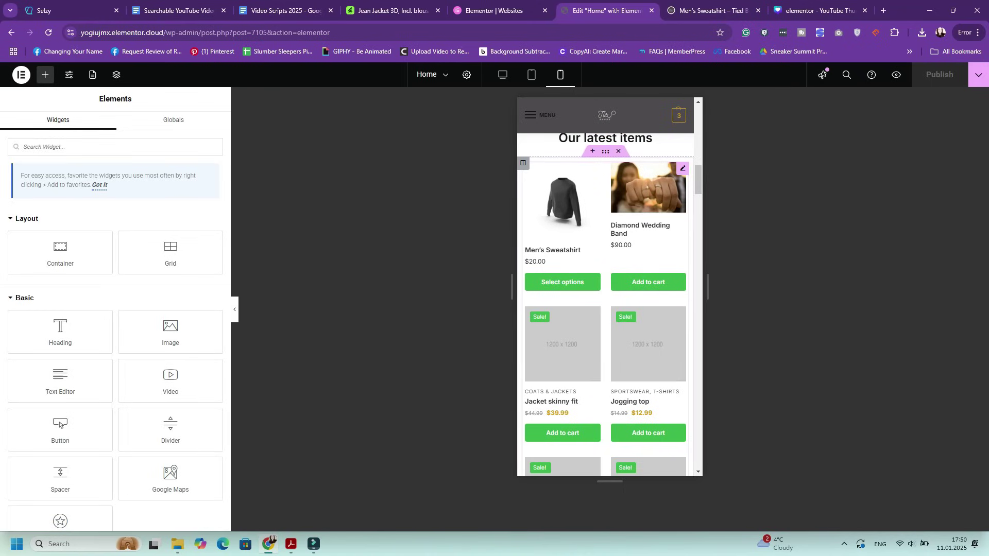
click(562, 206)
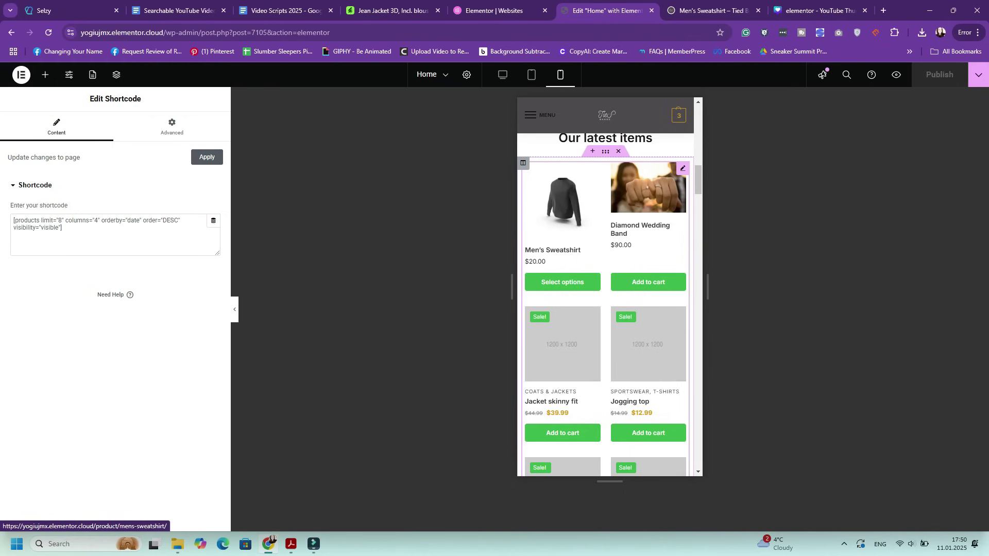
scroll(605, 287, down, 9)
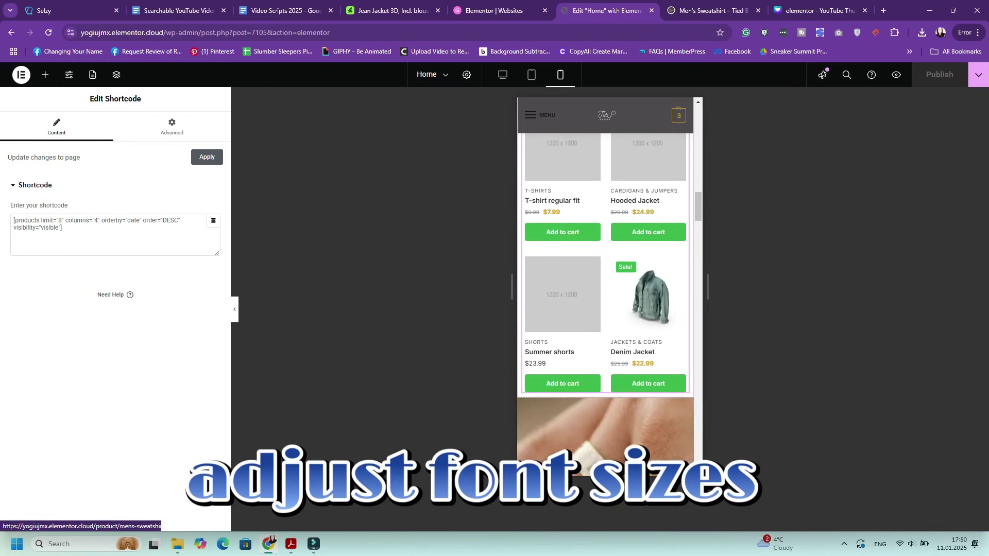
scroll(605, 287, down, 20)
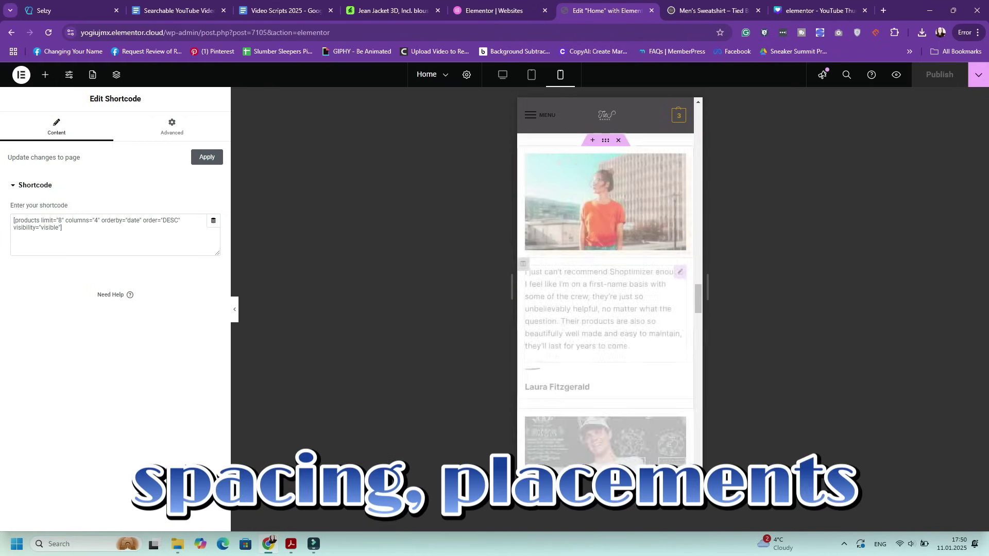
scroll(605, 287, down, 8)
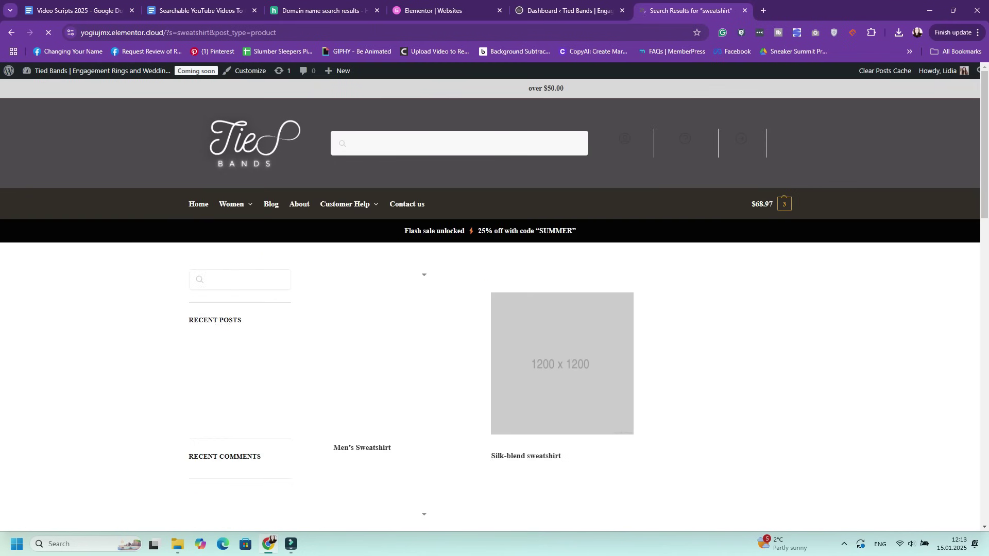
Step: Open the Men category and narrow the price filter to $10–$90
scroll(402, 360, down, 2)
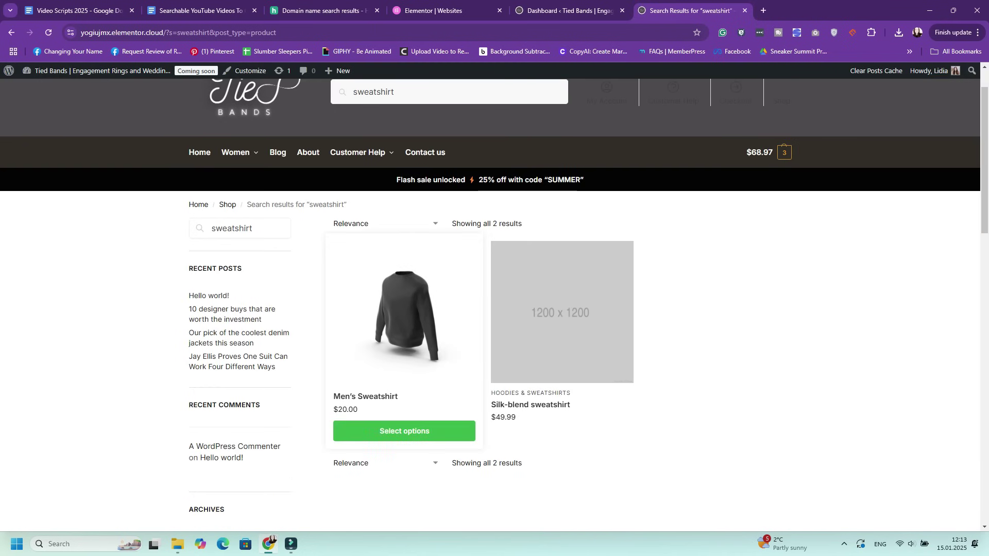
key(alt+Left)
click(245, 207)
scroll(495, 309, down, 1)
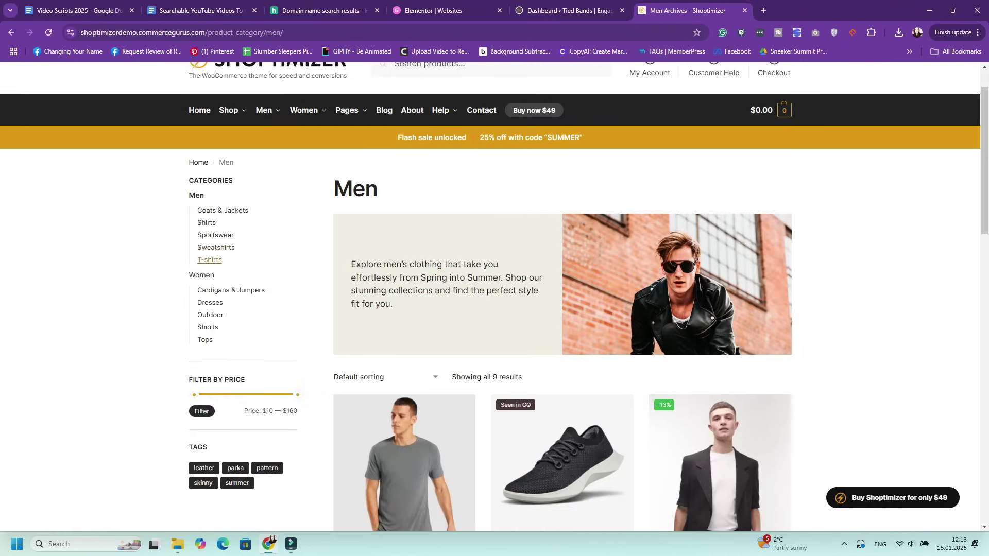
scroll(210, 259, down, 2)
drag(298, 291, 247, 292)
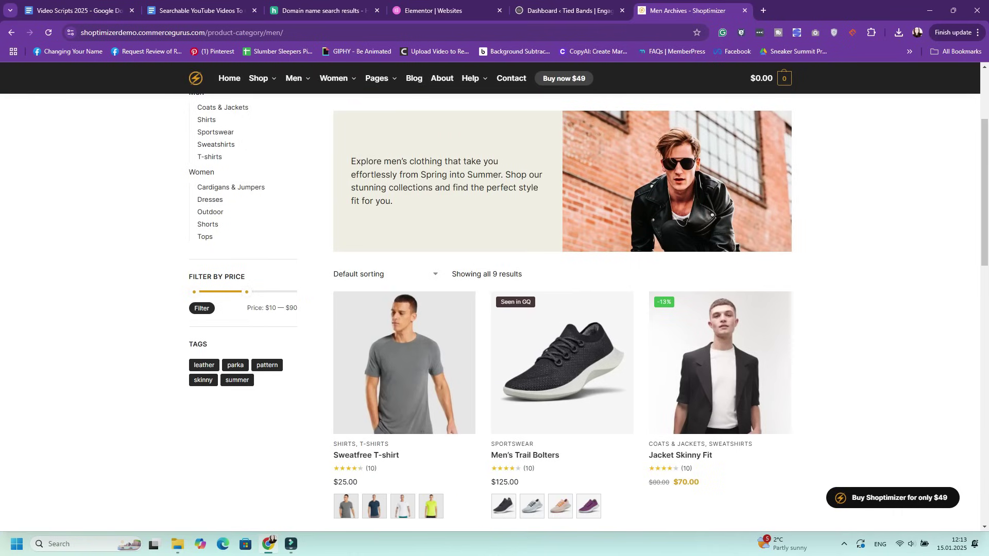
Step: Open Hoodie Regular Fit ($35.00) and view the wishlist, now holding 2 items
scroll(721, 309, down, 2)
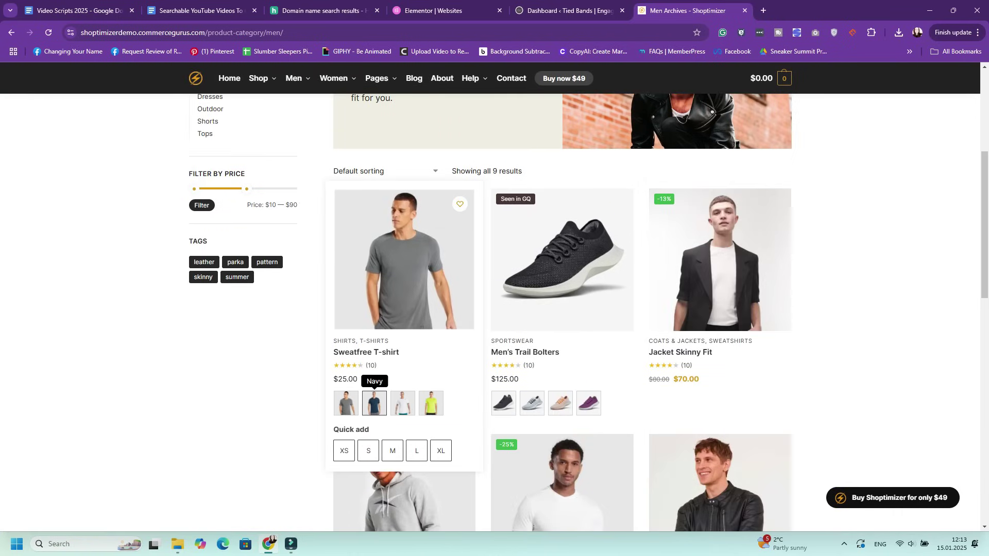
click(420, 507)
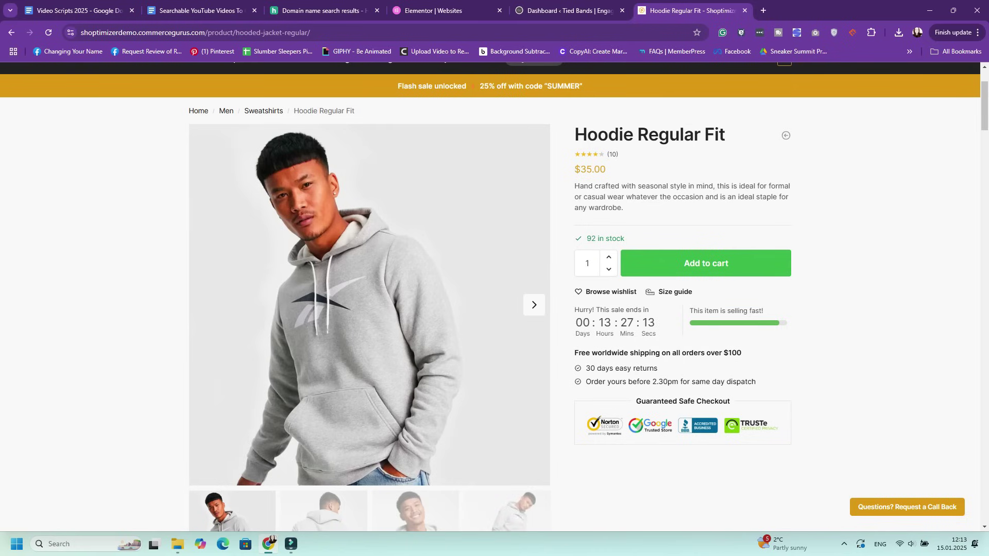
click(611, 292)
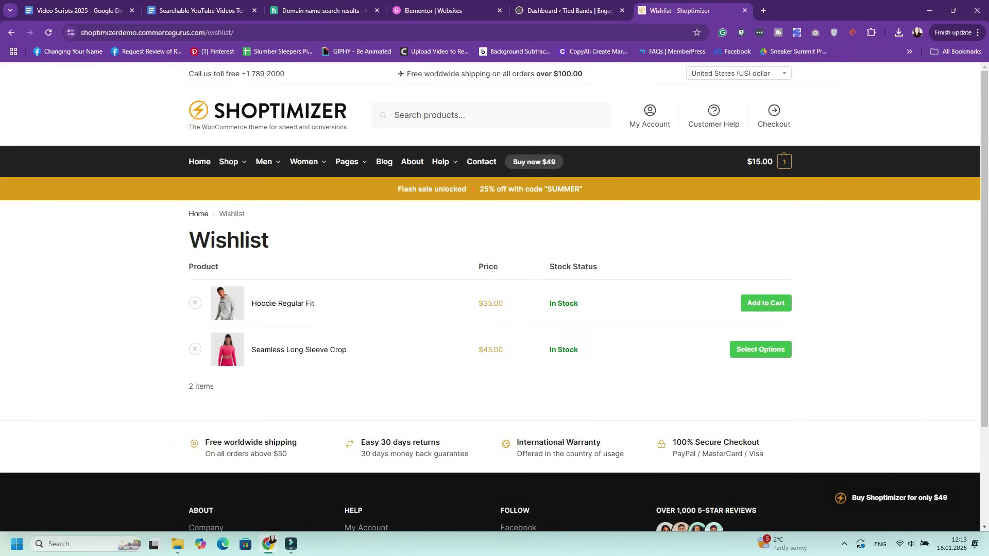